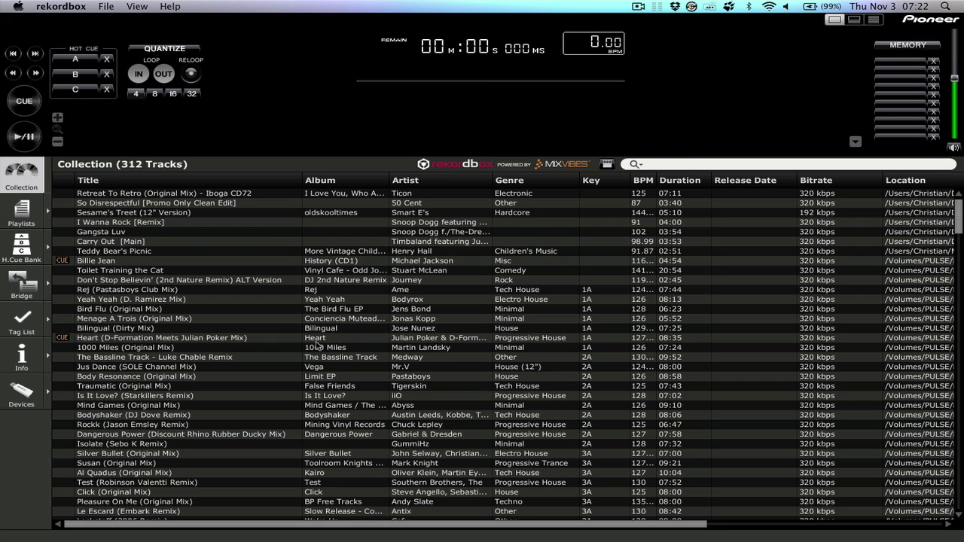
Step: Open Devices, decline saving histories as playlists, and show the PULSE-P device's settings
{"action": "left_click", "coordinate": [21, 394]}
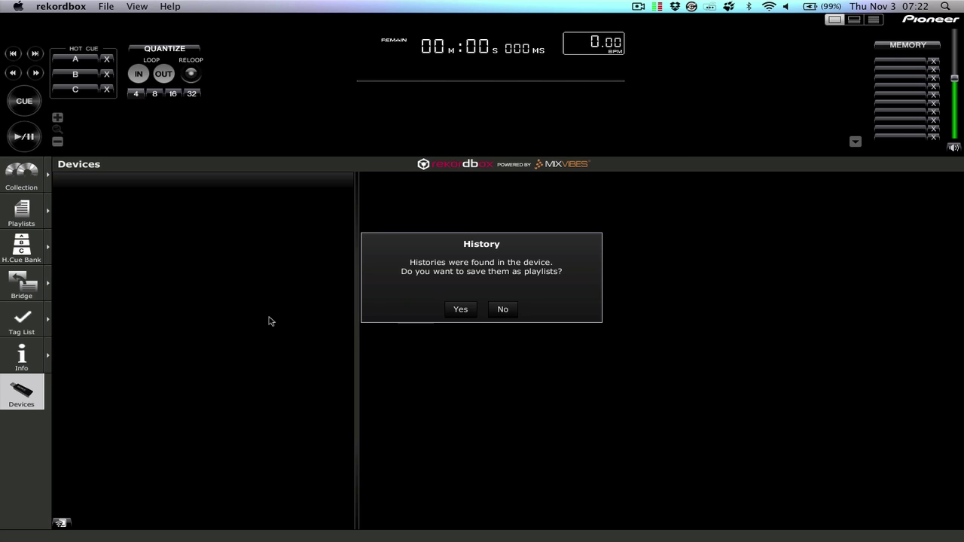
{"action": "left_click", "coordinate": [500, 309]}
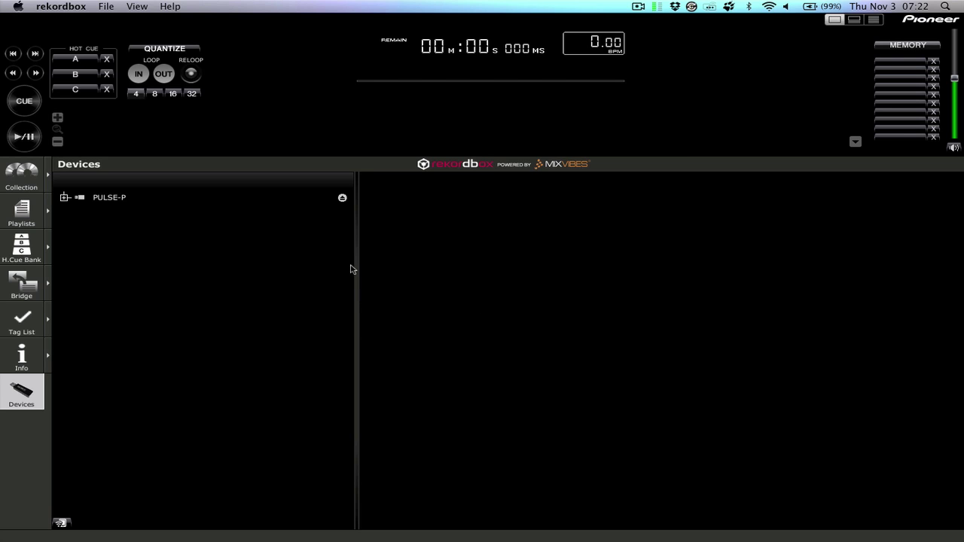
{"action": "left_click", "coordinate": [122, 199]}
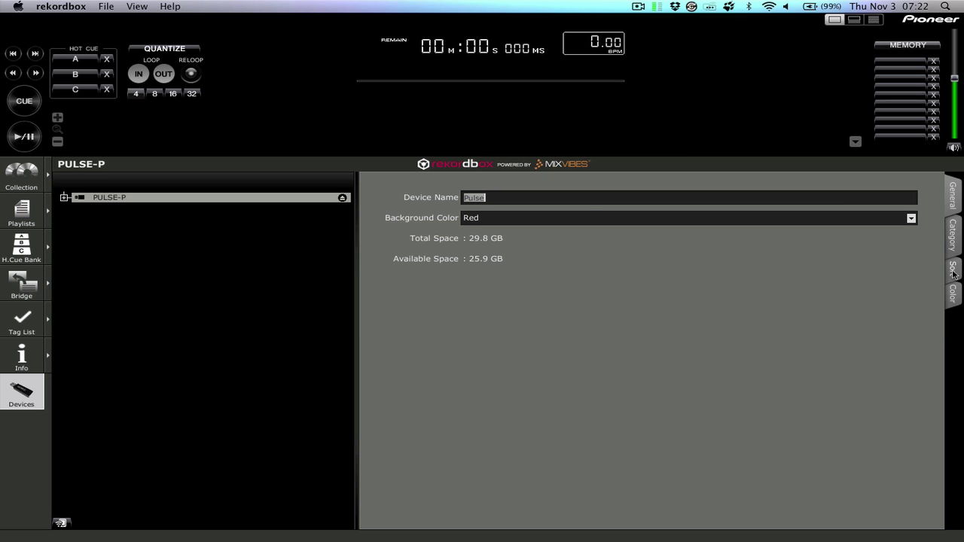
Step: In the Category settings, move BPM, COLOR and ARTIST into the active categories
{"action": "left_click", "coordinate": [957, 232]}
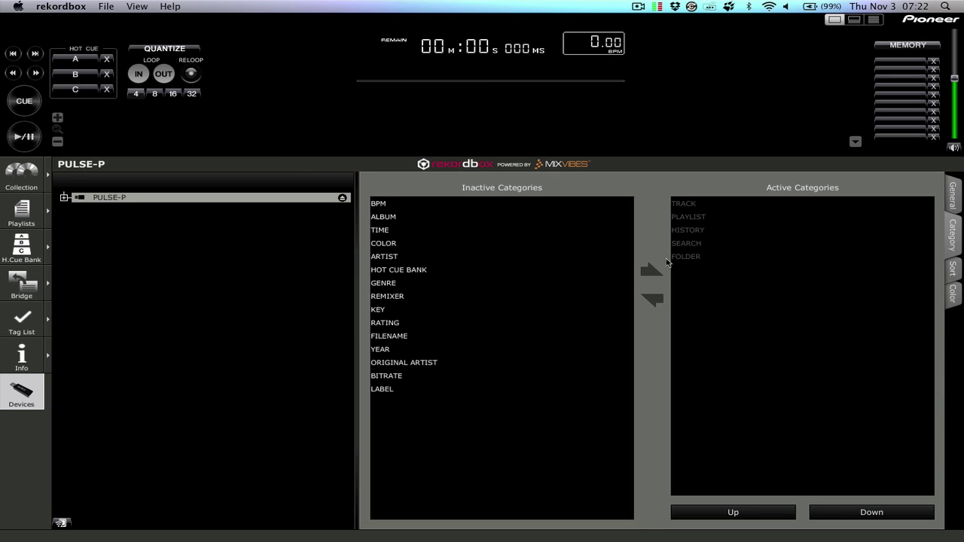
{"action": "left_click", "coordinate": [419, 310]}
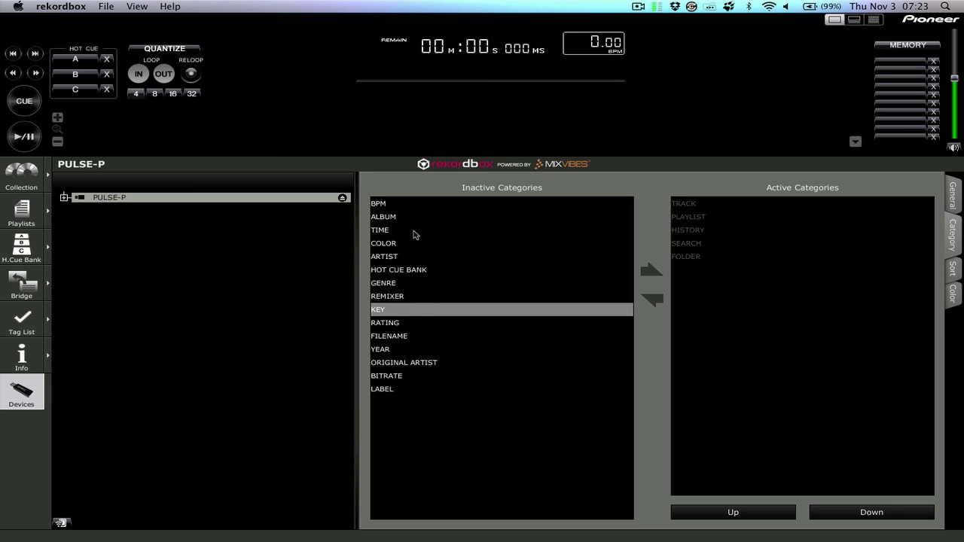
{"action": "left_click", "coordinate": [398, 207]}
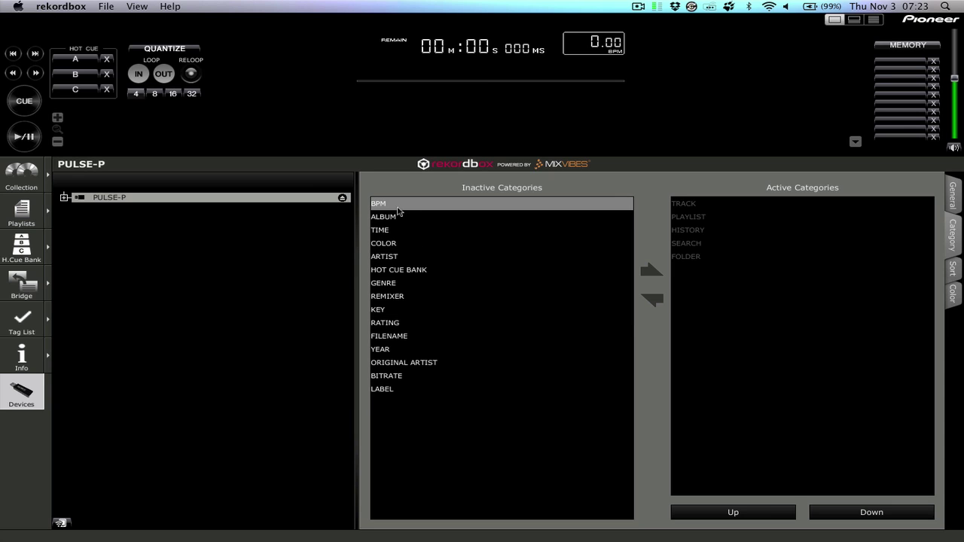
{"action": "left_click", "coordinate": [652, 273]}
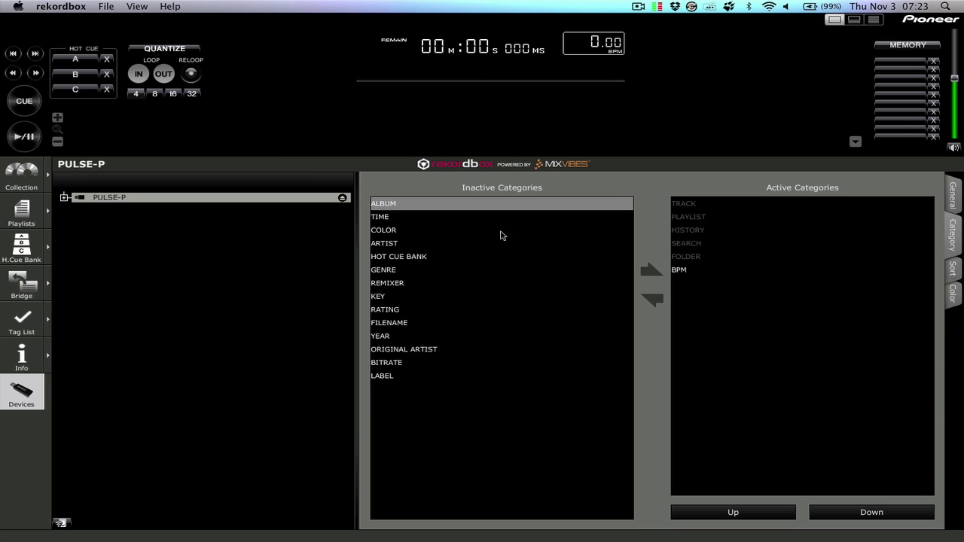
{"action": "left_click", "coordinate": [458, 232]}
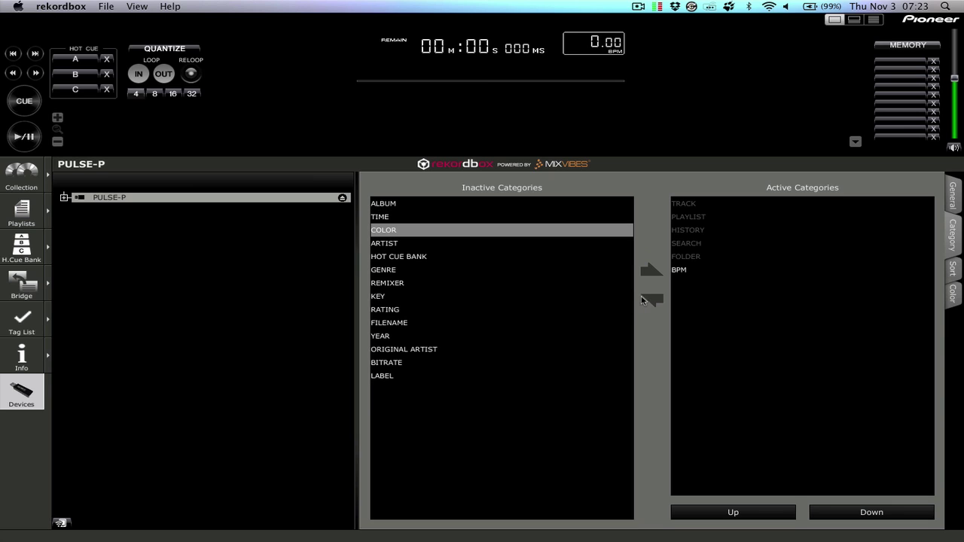
{"action": "left_click", "coordinate": [651, 272]}
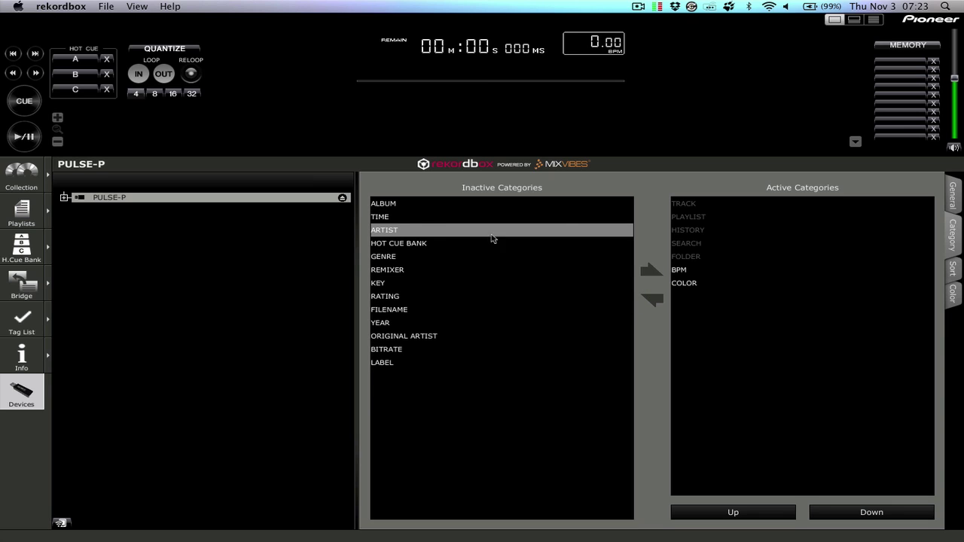
{"action": "left_click", "coordinate": [652, 272]}
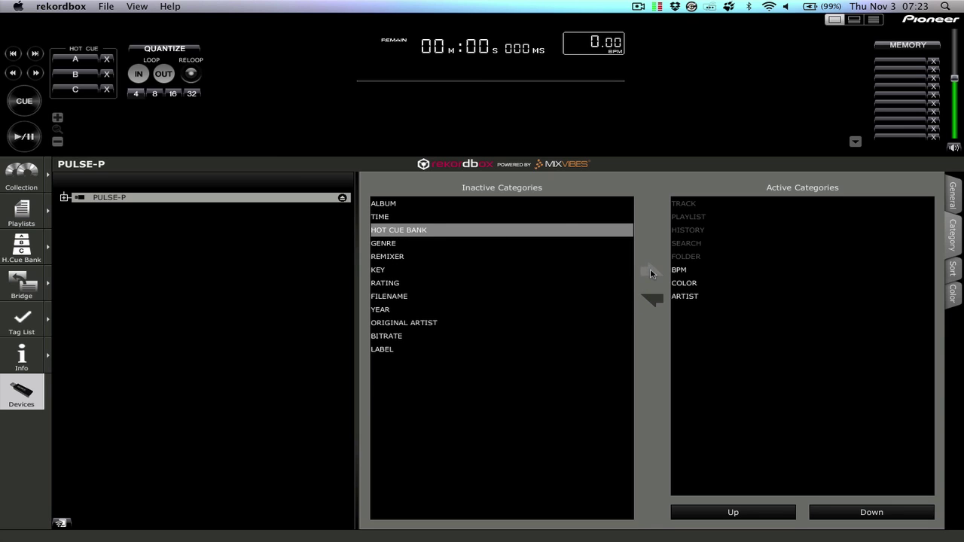
Step: Move GENRE, KEY and FILENAME into the active categories
{"action": "left_click", "coordinate": [454, 245]}
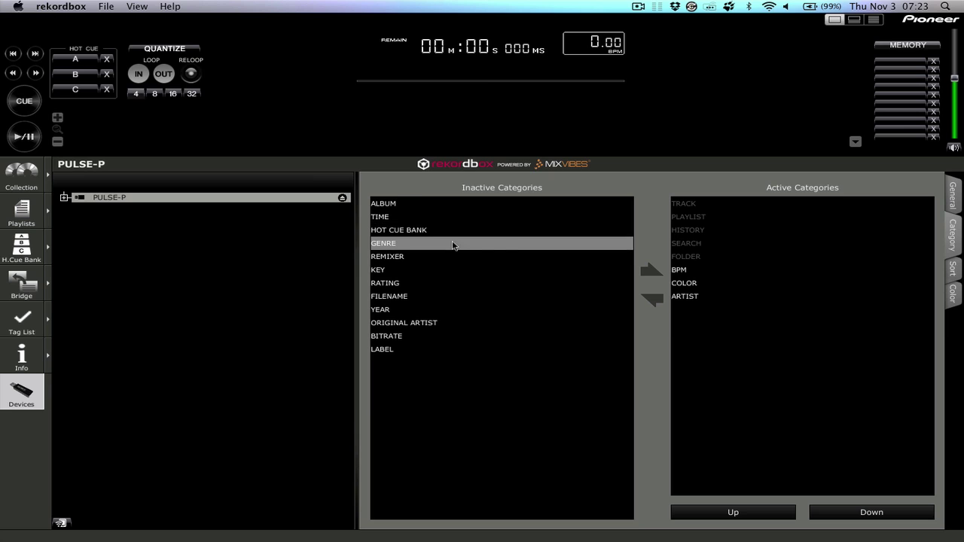
{"action": "left_click", "coordinate": [652, 271]}
{"action": "left_click", "coordinate": [510, 256]}
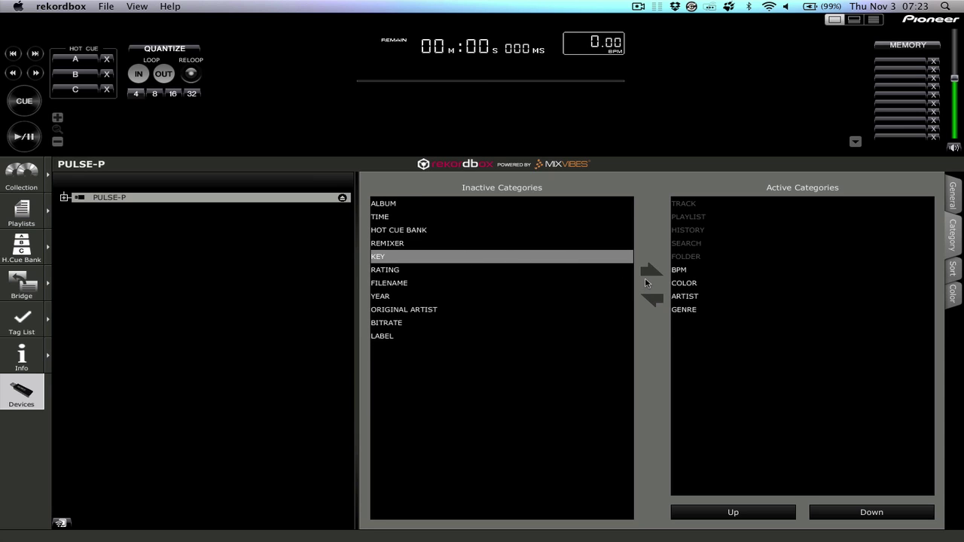
{"action": "left_click", "coordinate": [649, 272]}
{"action": "left_click", "coordinate": [489, 273]}
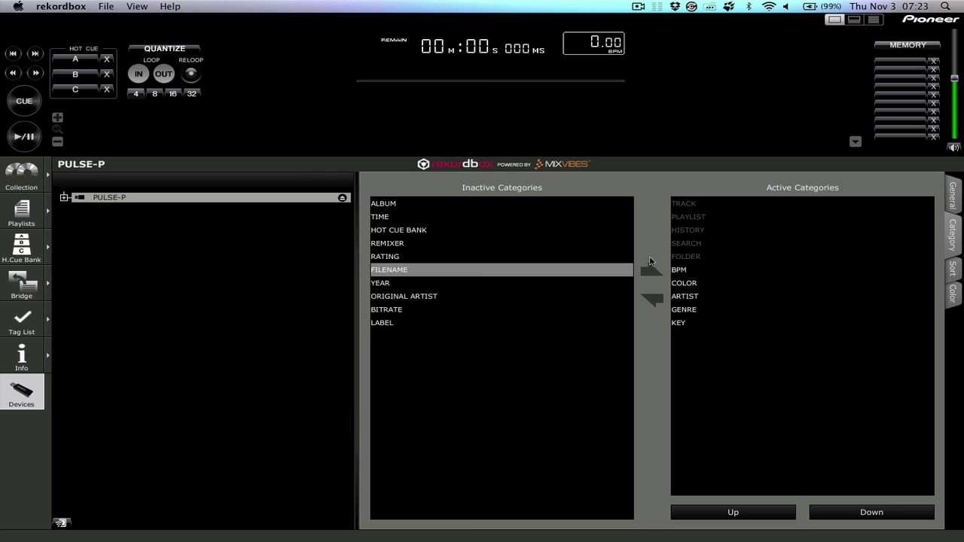
{"action": "left_click", "coordinate": [653, 272]}
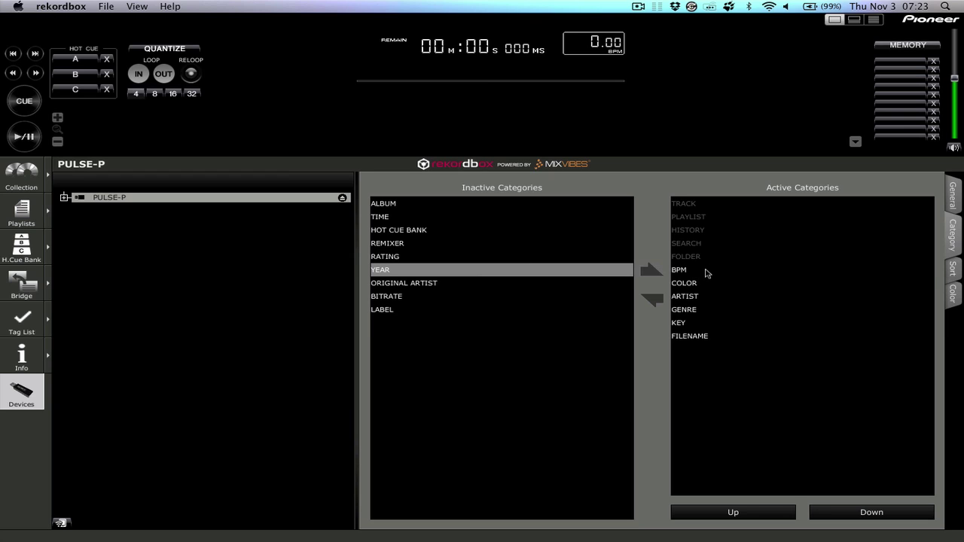
Step: Move BPM to the top of the active categories and COLOR directly under it
{"action": "left_click", "coordinate": [707, 272]}
{"action": "left_click", "coordinate": [767, 517]}
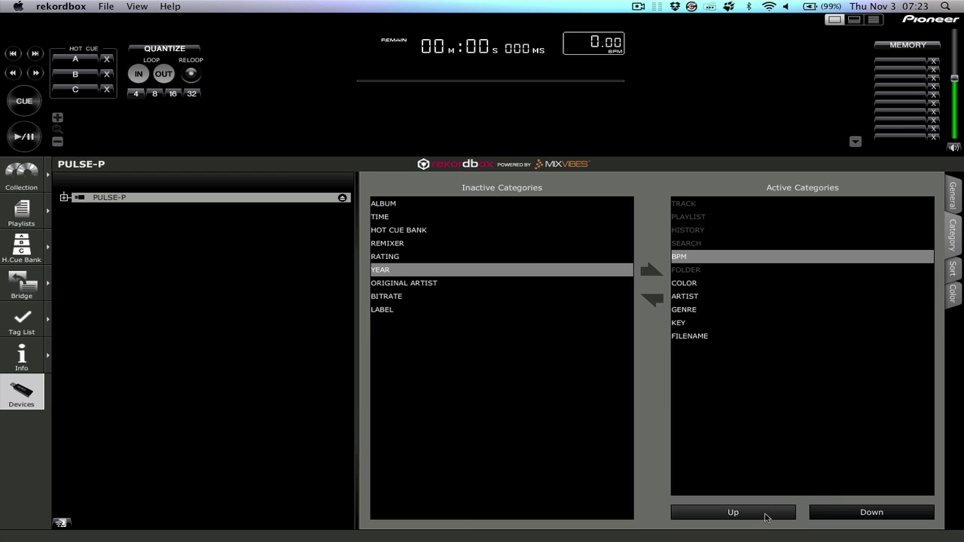
{"action": "double_click", "coordinate": [767, 517]}
{"action": "left_click", "coordinate": [766, 517]}
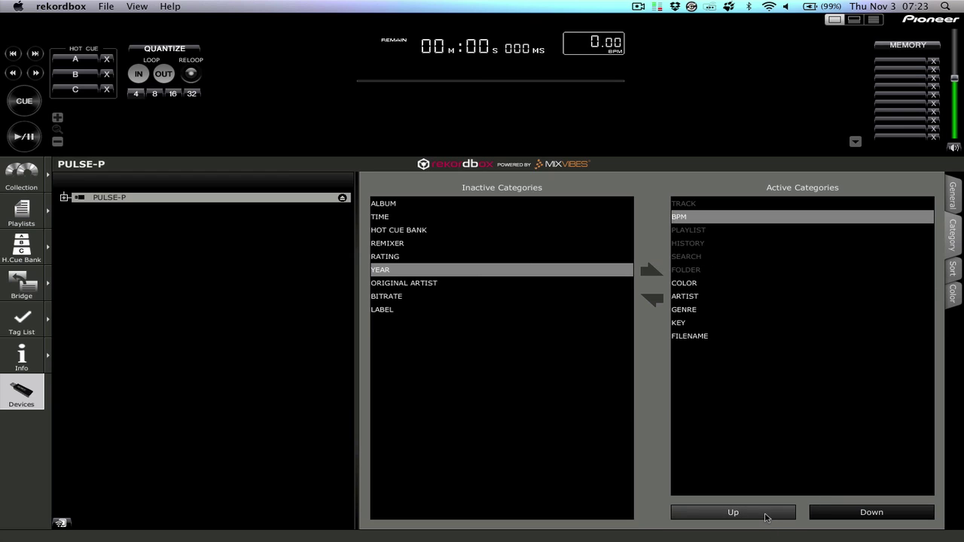
{"action": "left_click", "coordinate": [702, 283]}
{"action": "double_click", "coordinate": [733, 513]}
{"action": "left_click", "coordinate": [733, 512]}
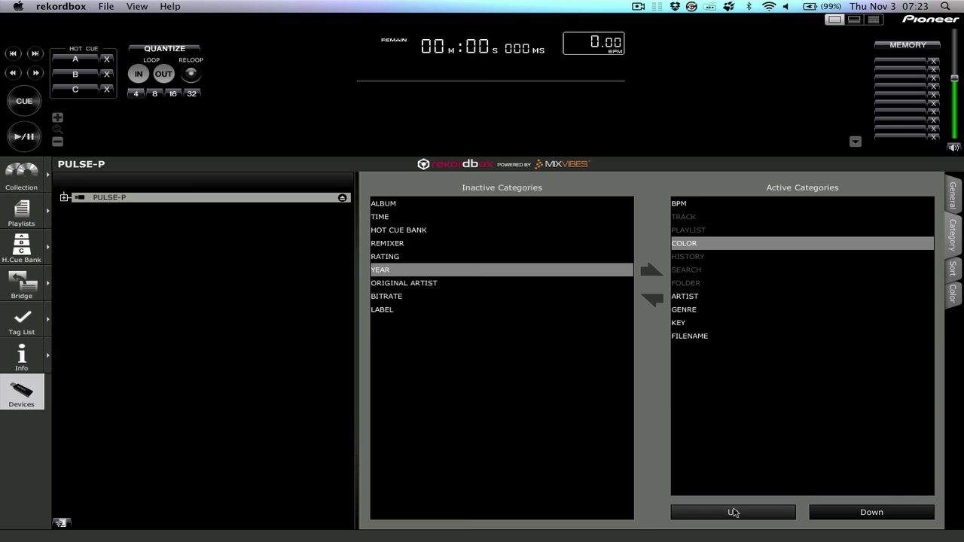
{"action": "left_click", "coordinate": [733, 512]}
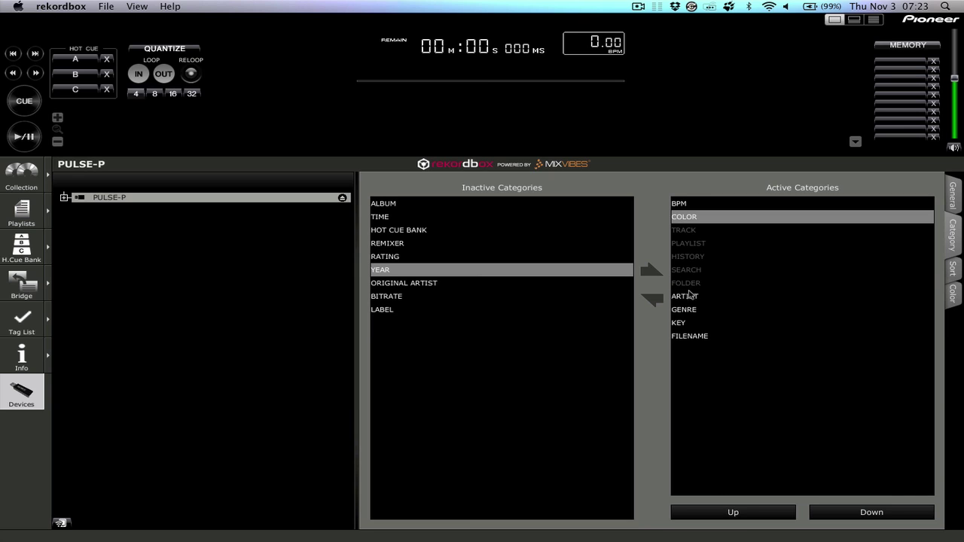
Step: Move ARTIST to the top and GENRE up to just below COLOR
{"action": "left_click", "coordinate": [689, 296]}
{"action": "double_click", "coordinate": [736, 512]}
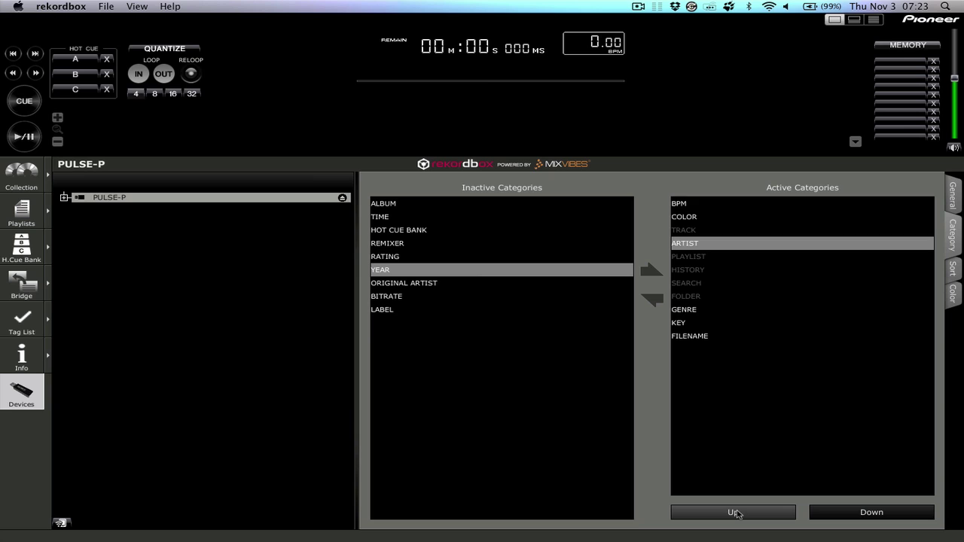
{"action": "left_click", "coordinate": [735, 512]}
{"action": "left_click", "coordinate": [736, 512]}
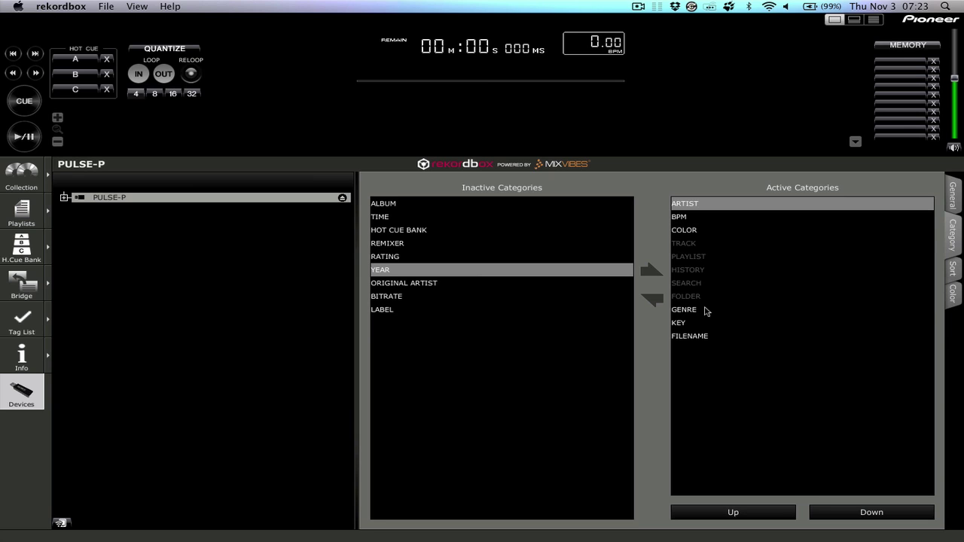
{"action": "left_click", "coordinate": [707, 311]}
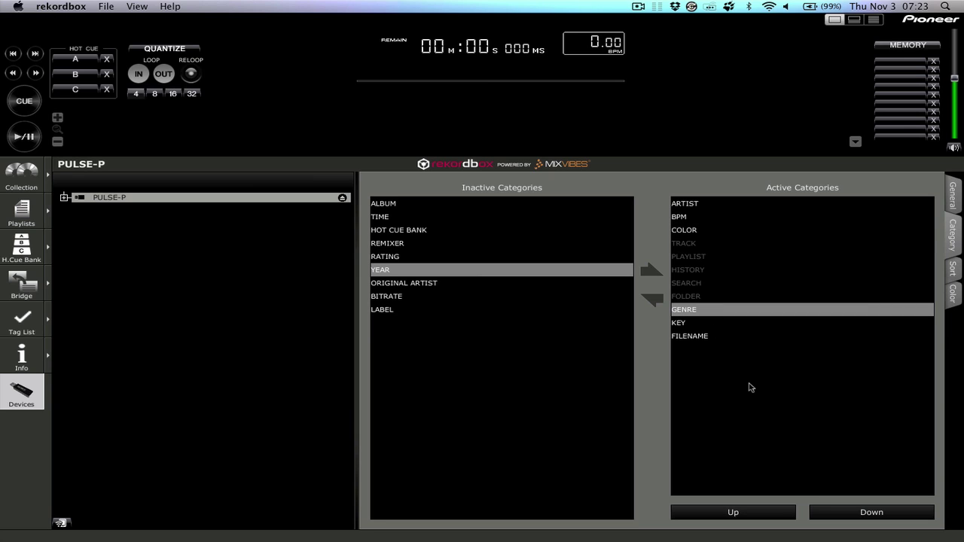
{"action": "double_click", "coordinate": [732, 512]}
{"action": "left_click", "coordinate": [732, 513]}
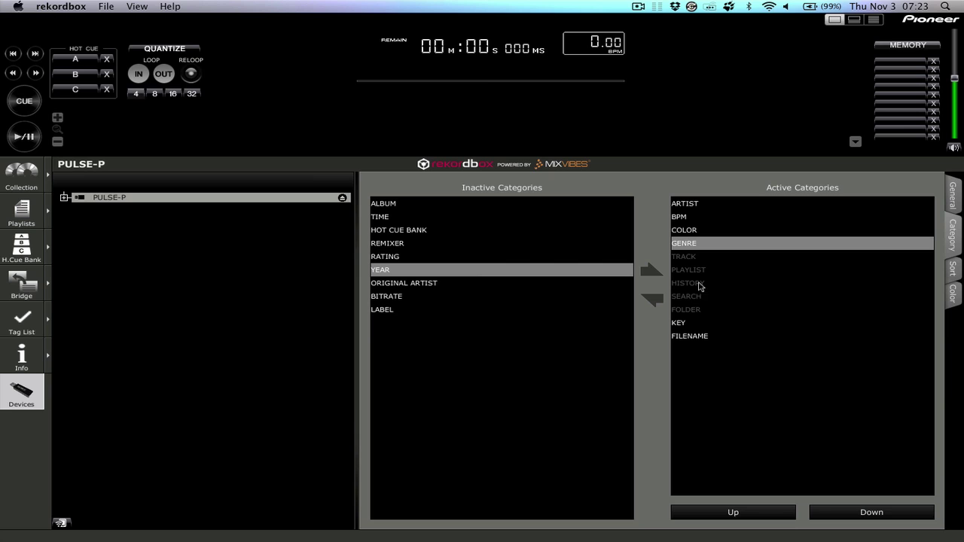
Step: Place KEY above TRACK and FILENAME just above GENRE in the active categories
{"action": "left_click", "coordinate": [697, 324]}
{"action": "double_click", "coordinate": [736, 514]}
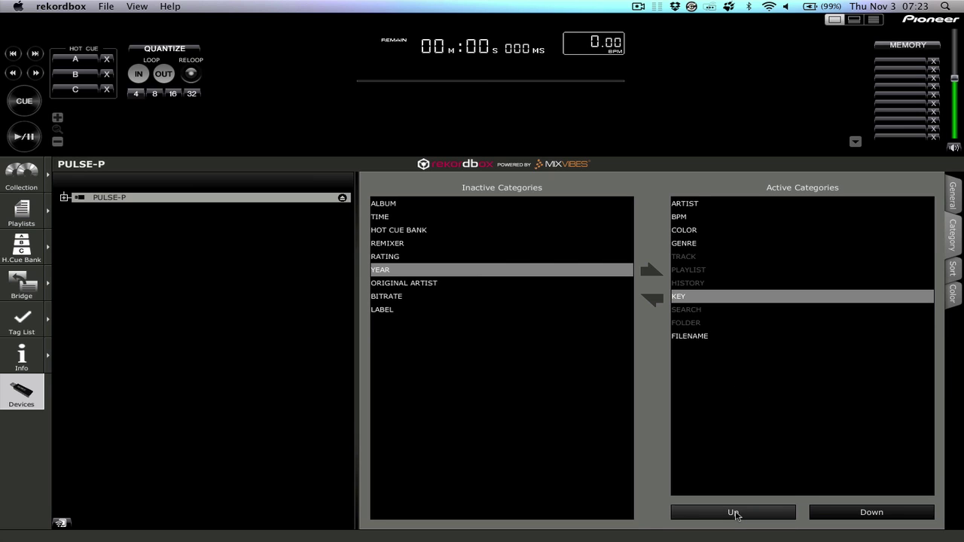
{"action": "left_click", "coordinate": [734, 515]}
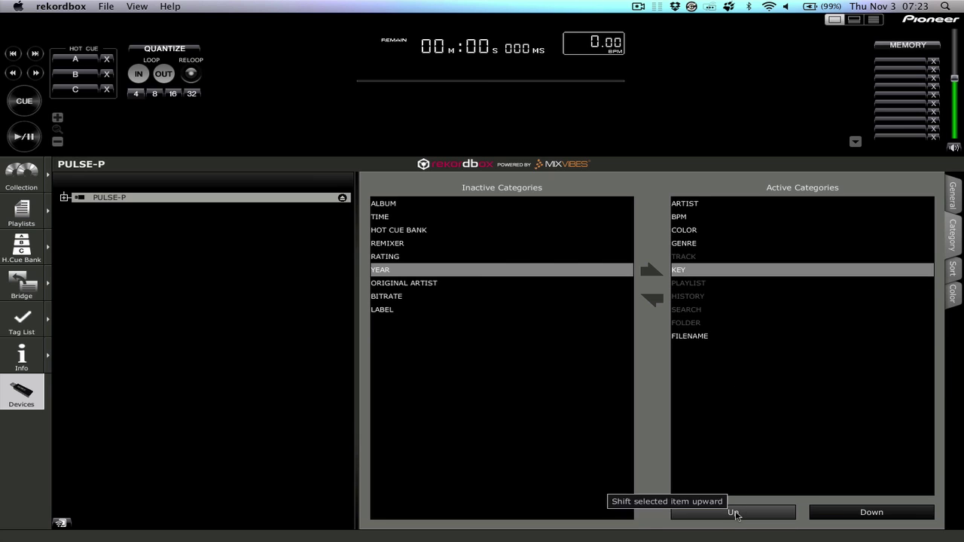
{"action": "left_click", "coordinate": [734, 515]}
{"action": "left_click", "coordinate": [701, 336]}
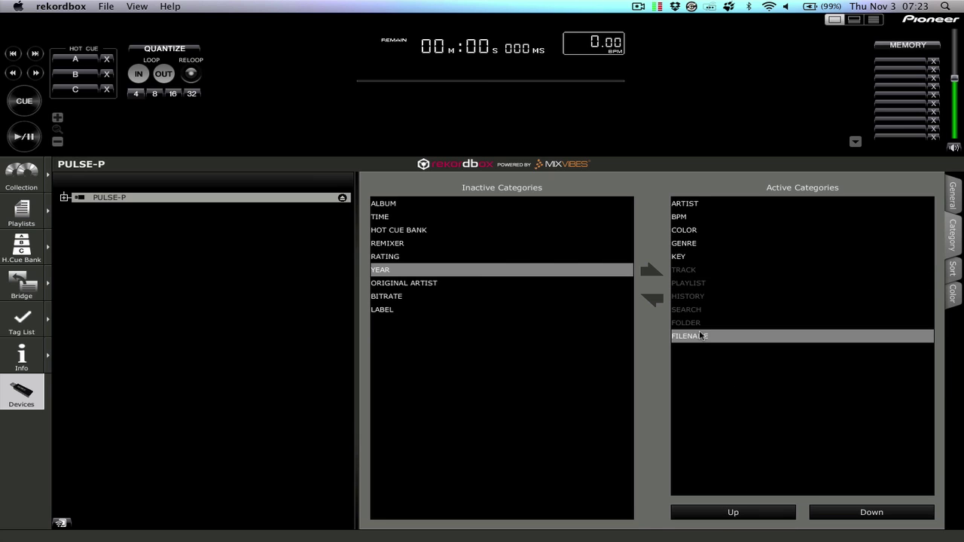
{"action": "left_click", "coordinate": [752, 519]}
{"action": "left_click", "coordinate": [752, 519]}
{"action": "left_click", "coordinate": [752, 519]}
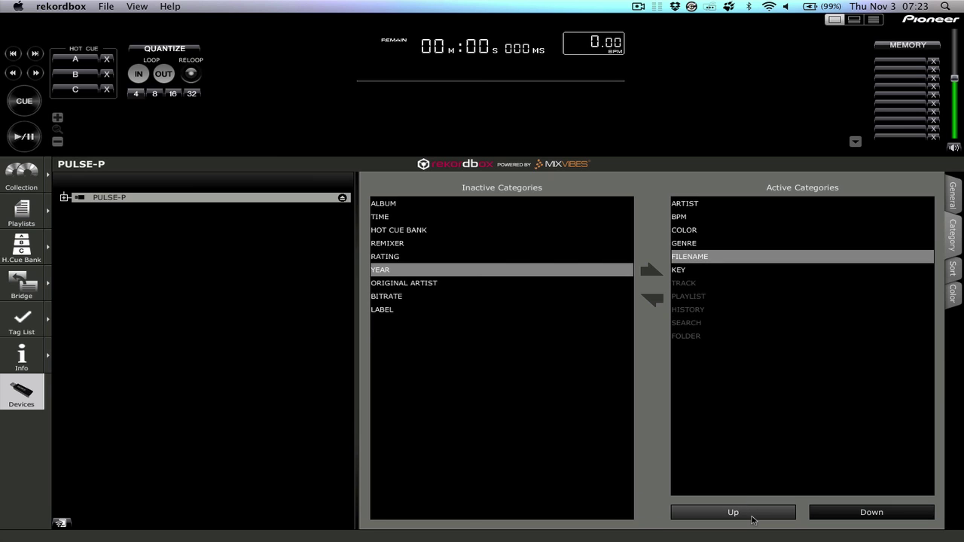
{"action": "left_click", "coordinate": [753, 519]}
{"action": "left_click", "coordinate": [692, 296]}
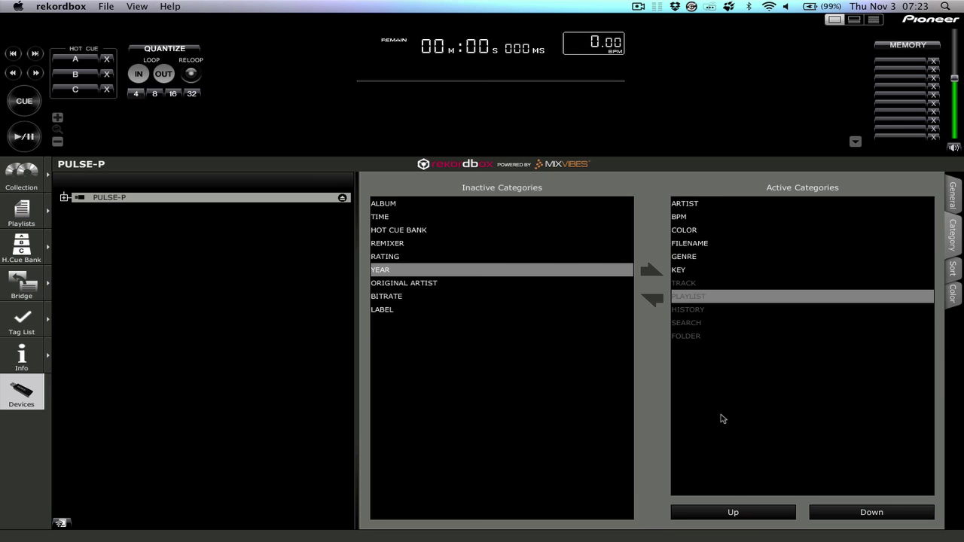
Step: Move PLAYLIST above TRACK, HISTORY above KEY, FOLDER below FILENAME, and SEARCH above TRACK
{"action": "left_click", "coordinate": [733, 512]}
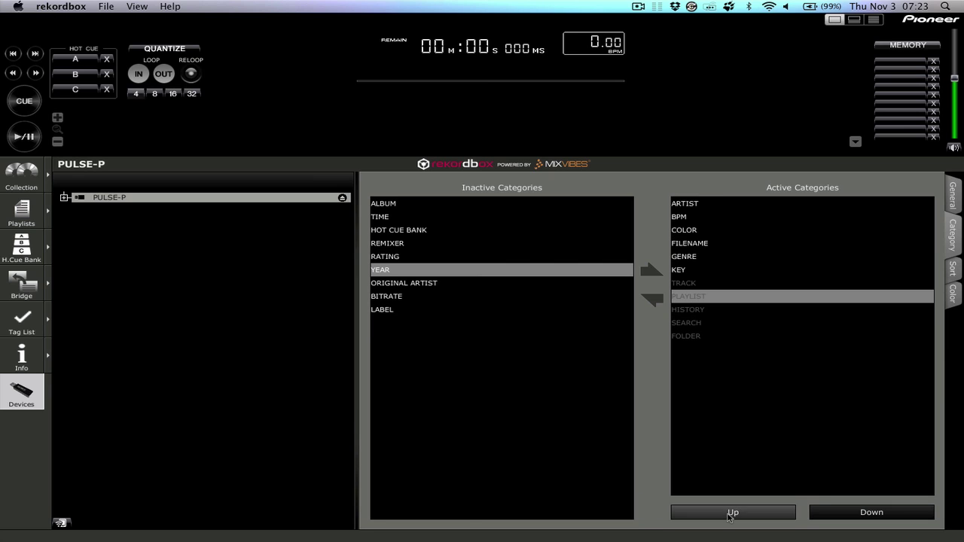
{"action": "left_click", "coordinate": [702, 310]}
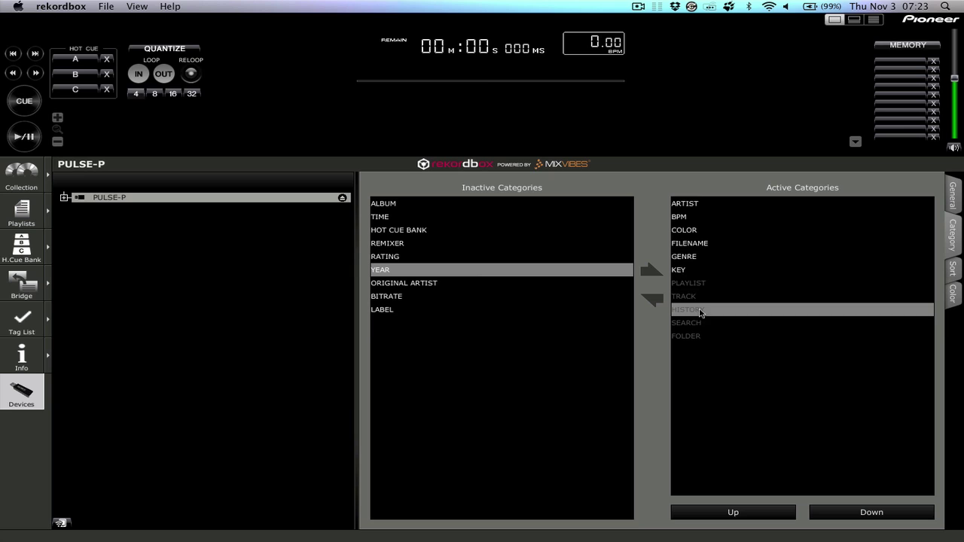
{"action": "left_click", "coordinate": [728, 518]}
{"action": "left_click", "coordinate": [728, 517]}
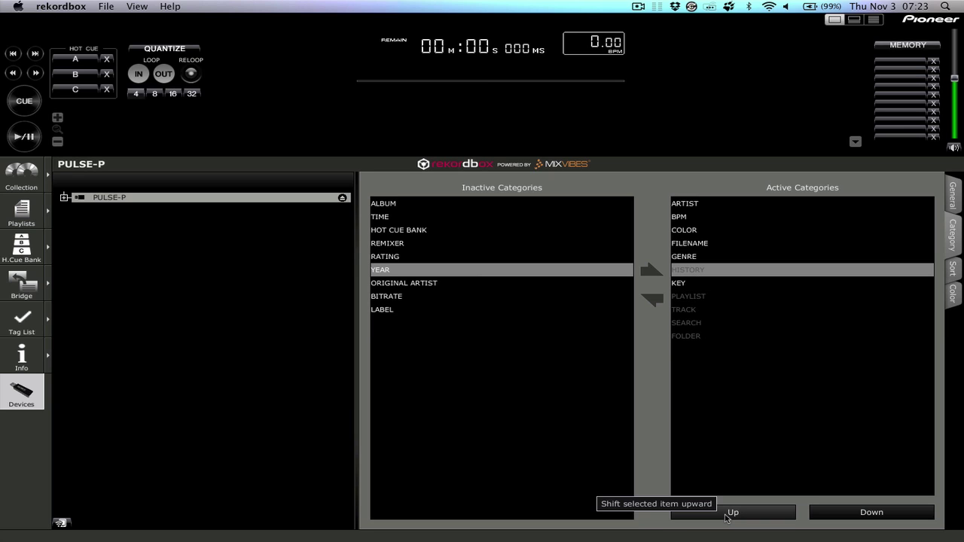
{"action": "left_click", "coordinate": [697, 336]}
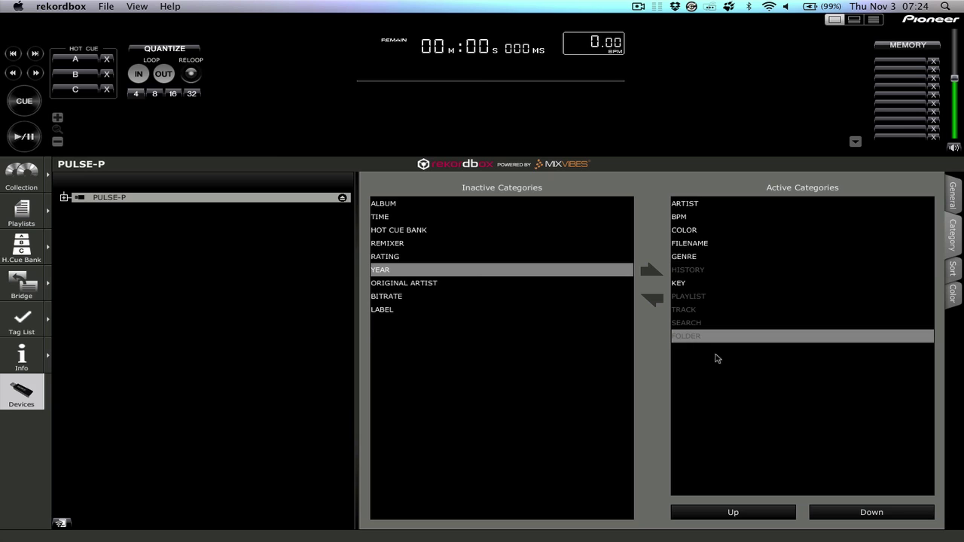
{"action": "left_click", "coordinate": [731, 515]}
{"action": "left_click", "coordinate": [731, 515]}
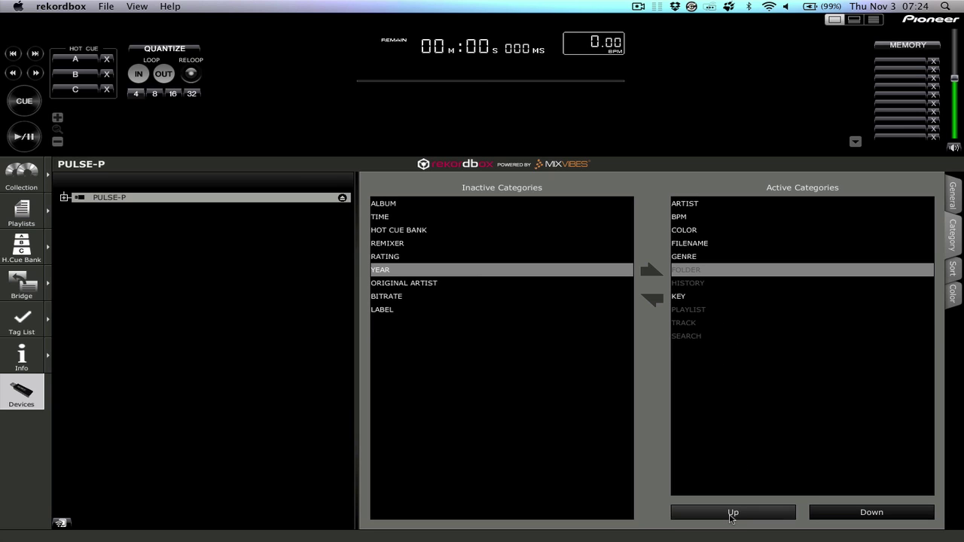
{"action": "left_click", "coordinate": [731, 516]}
{"action": "left_click", "coordinate": [691, 338]}
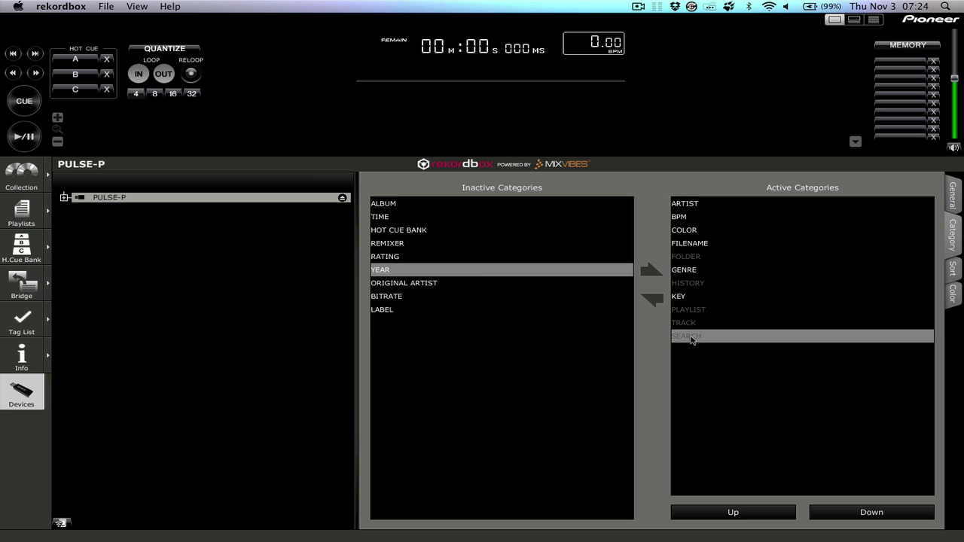
{"action": "left_click", "coordinate": [741, 514]}
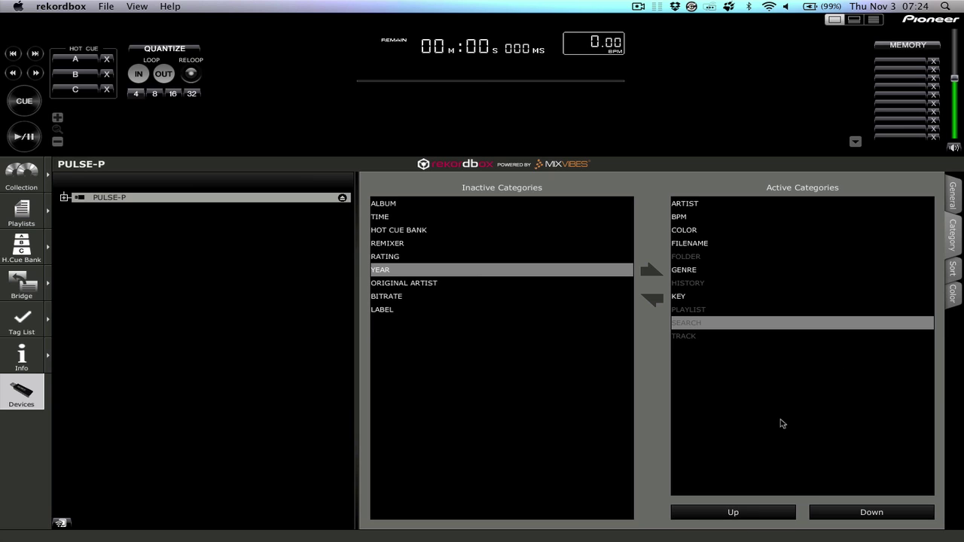
Step: In the device's Sort settings, make RATING and COLOR active sort options
{"action": "left_click", "coordinate": [952, 270]}
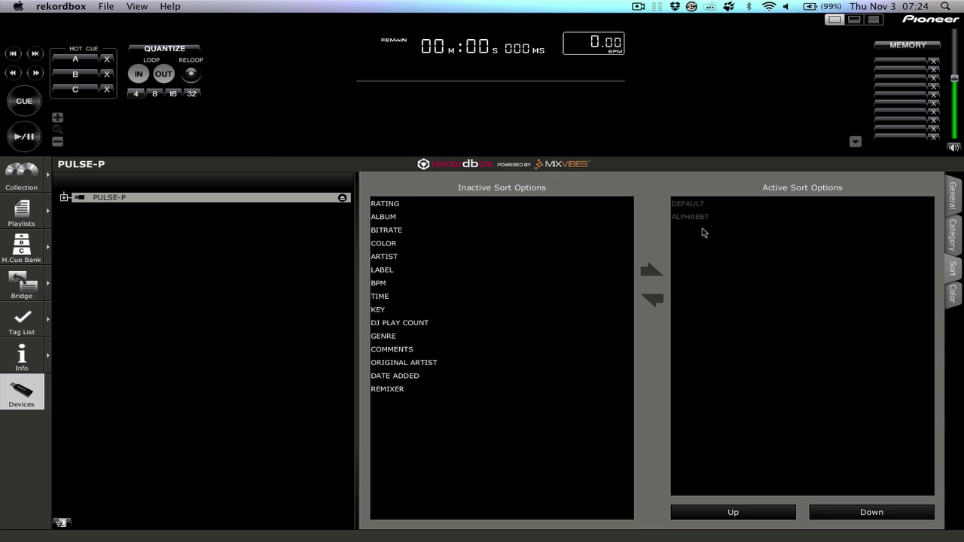
{"action": "left_click", "coordinate": [397, 206]}
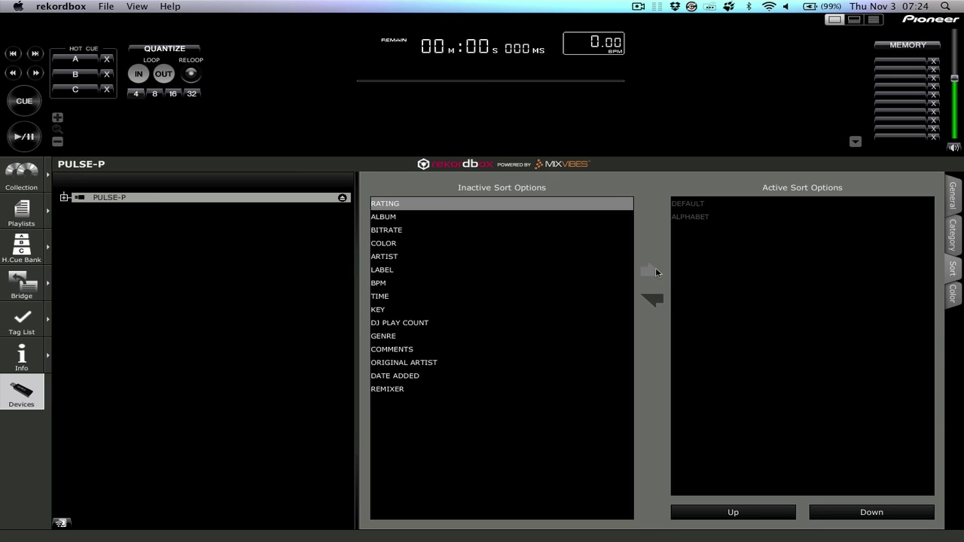
{"action": "left_click", "coordinate": [397, 230]}
{"action": "left_click", "coordinate": [398, 203]}
{"action": "left_click", "coordinate": [651, 271]}
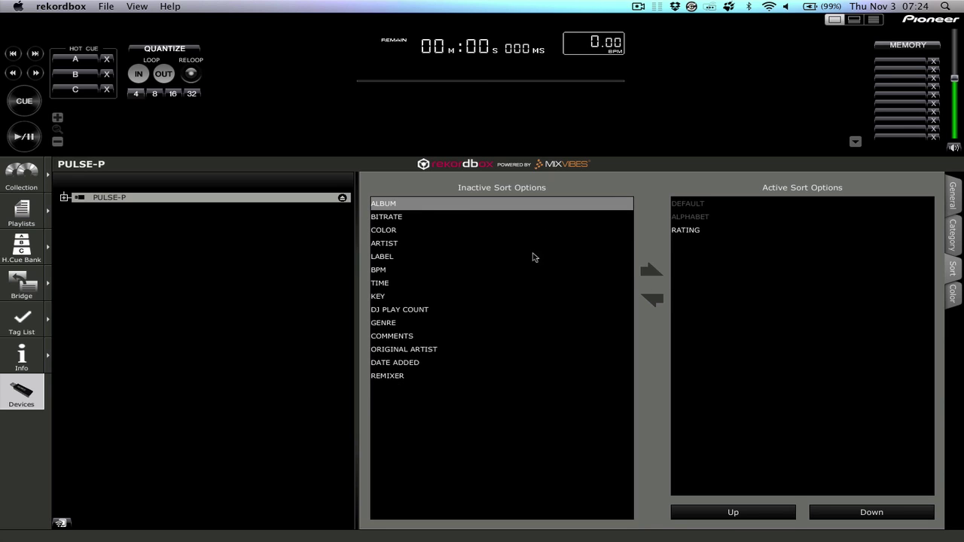
{"action": "left_click", "coordinate": [400, 219]}
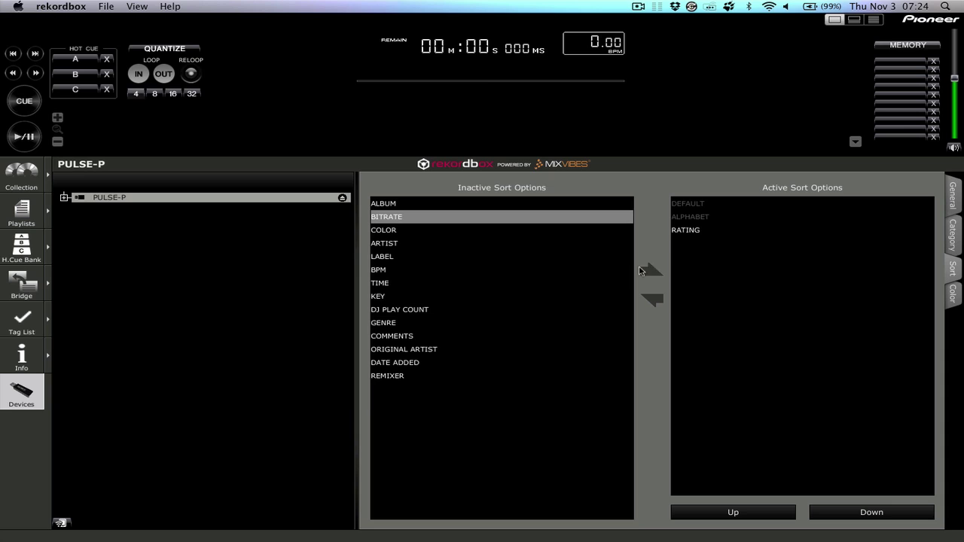
{"action": "left_click", "coordinate": [476, 229]}
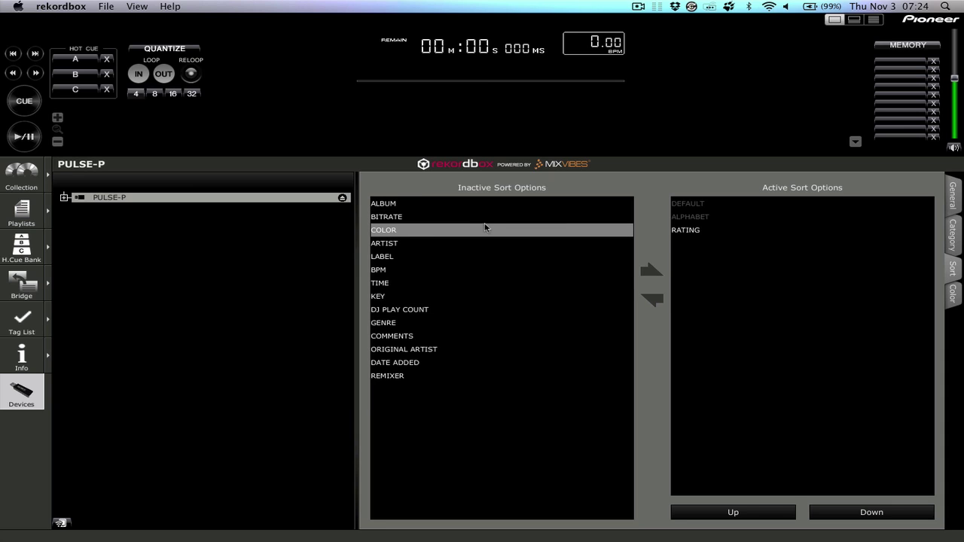
{"action": "left_click", "coordinate": [651, 273]}
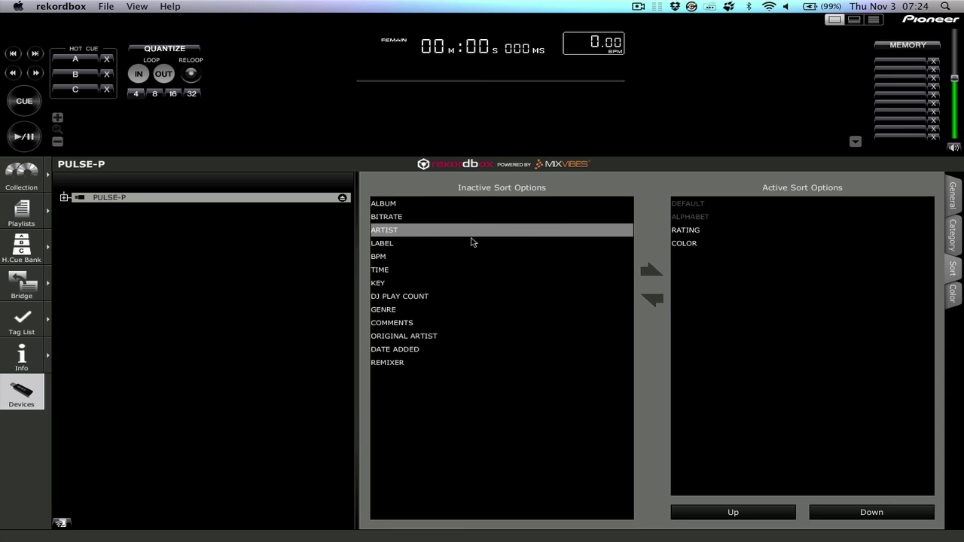
Step: Make BPM, KEY, GENRE and Date Added active sort options
{"action": "left_click", "coordinate": [490, 243]}
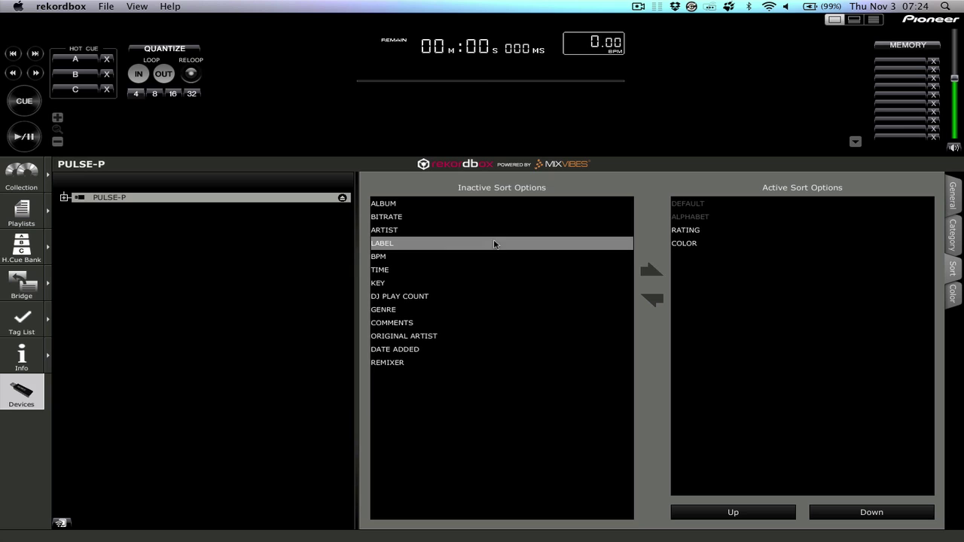
{"action": "left_click", "coordinate": [648, 271]}
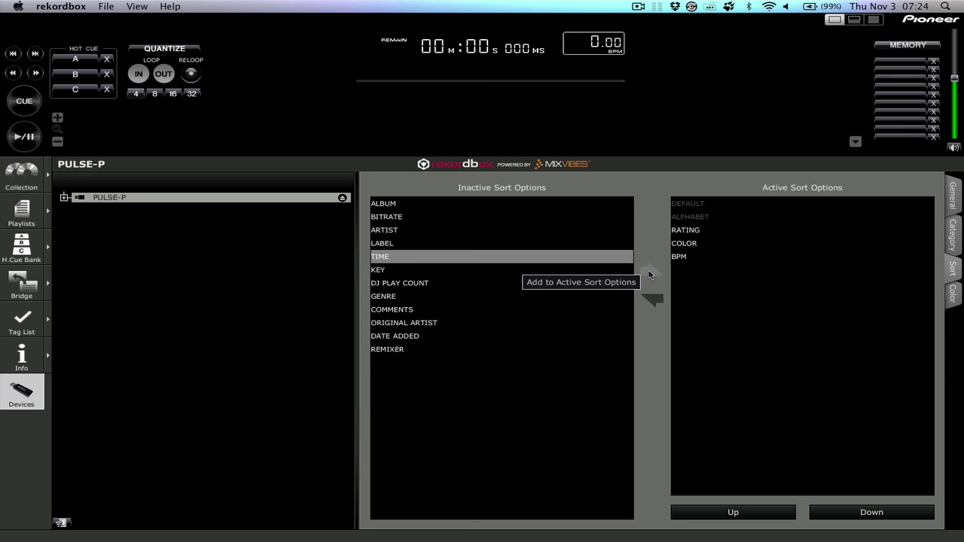
{"action": "left_click", "coordinate": [510, 273]}
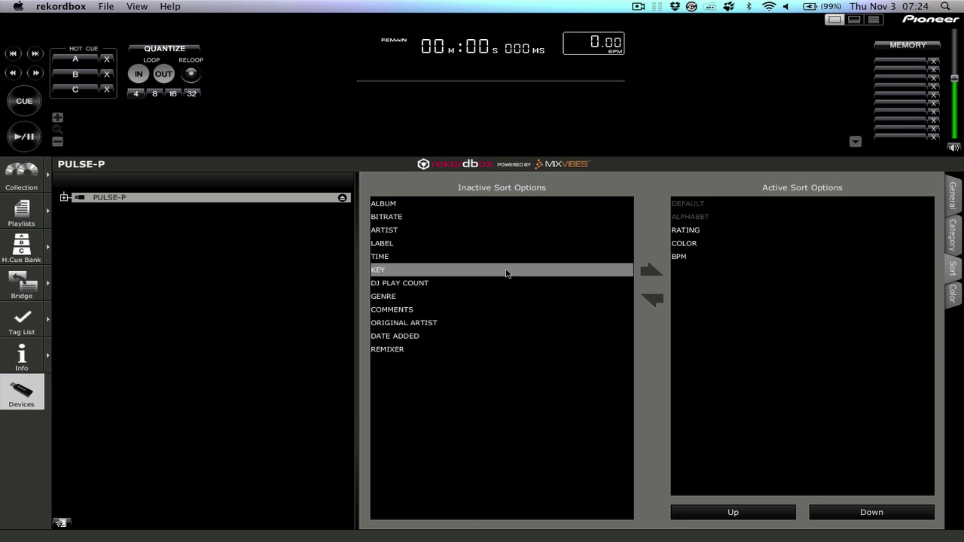
{"action": "left_click", "coordinate": [649, 274]}
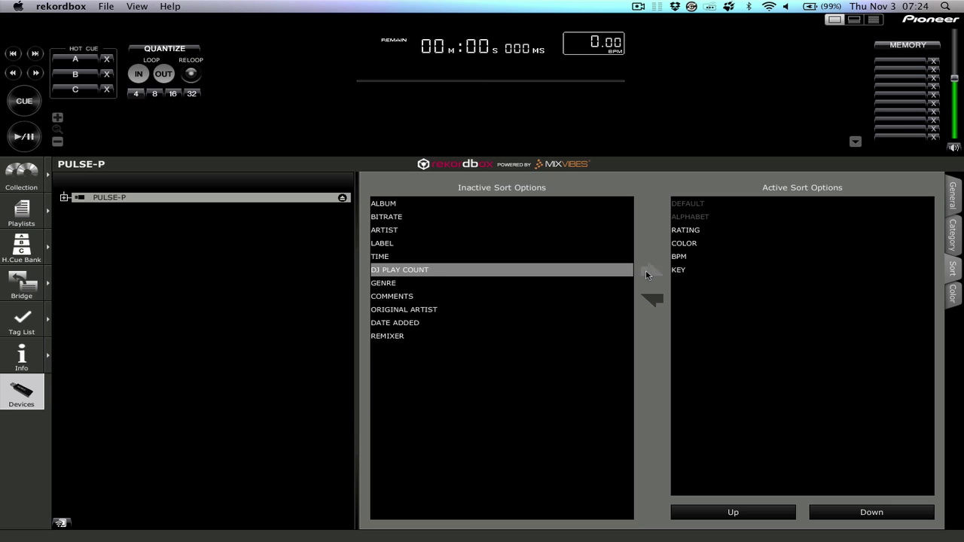
{"action": "left_click", "coordinate": [460, 283]}
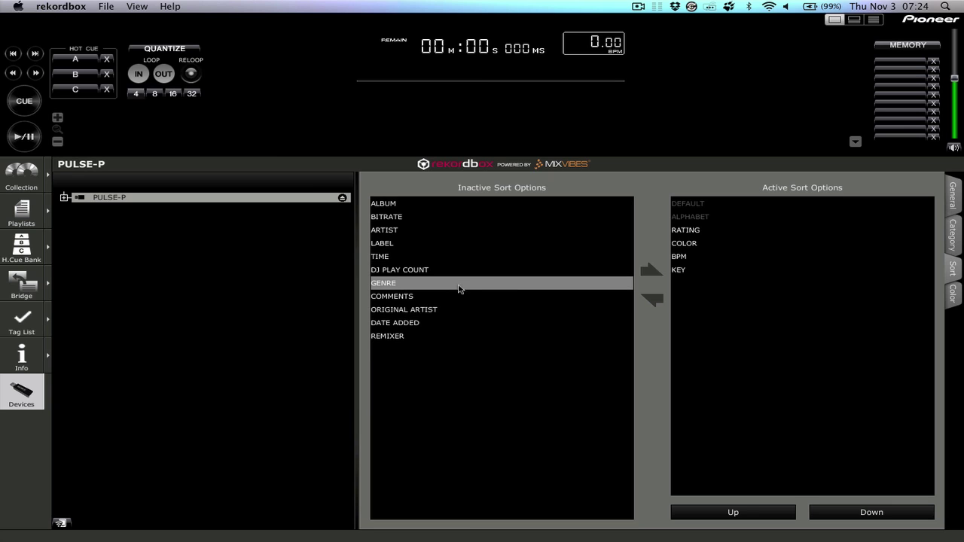
{"action": "left_click", "coordinate": [648, 271]}
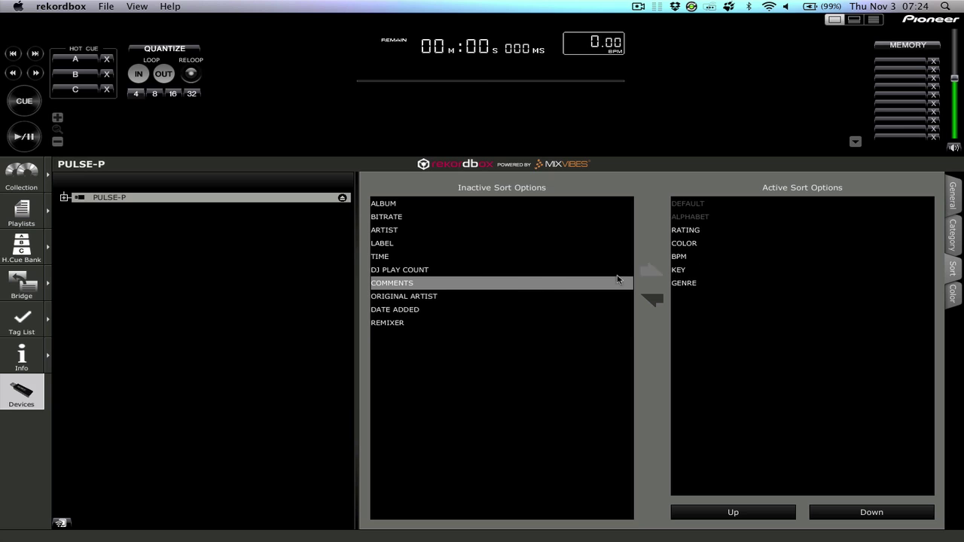
{"action": "left_click", "coordinate": [432, 309]}
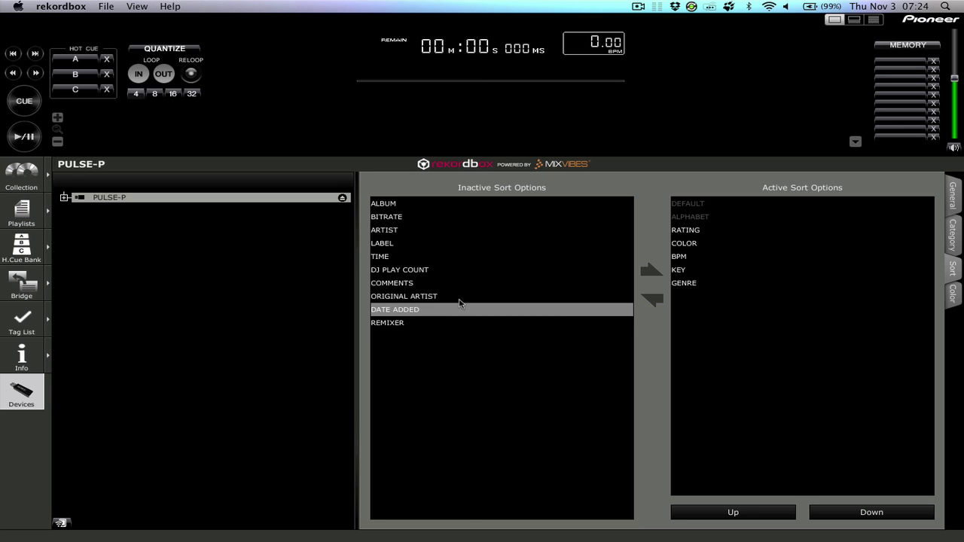
{"action": "left_click", "coordinate": [652, 271]}
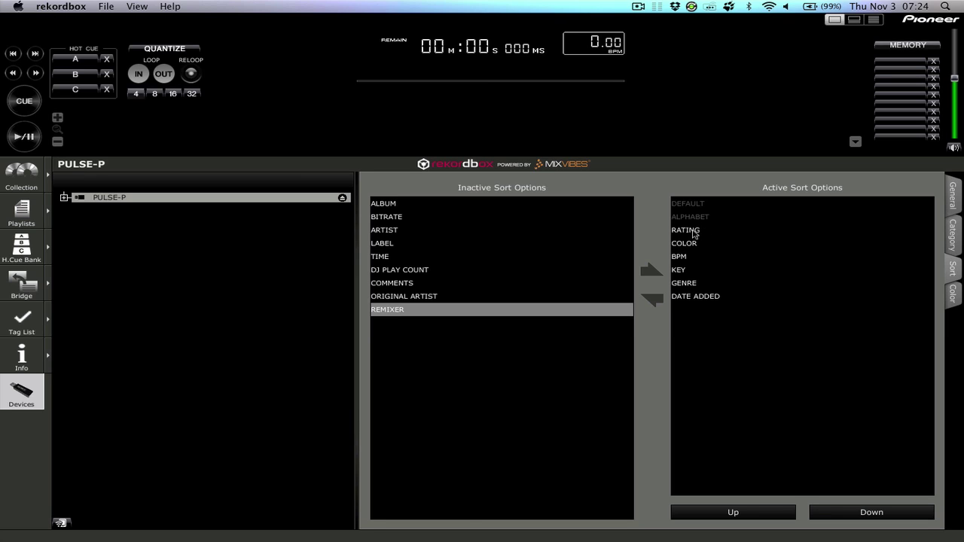
Step: Move Rating down below Date Added, and Date Added up to just below Color
{"action": "left_click", "coordinate": [694, 234]}
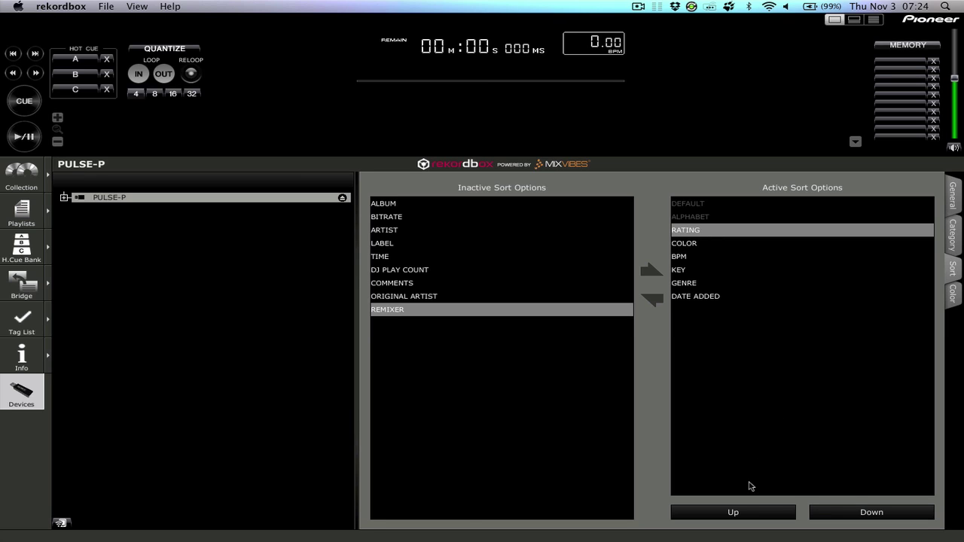
{"action": "left_click", "coordinate": [851, 509]}
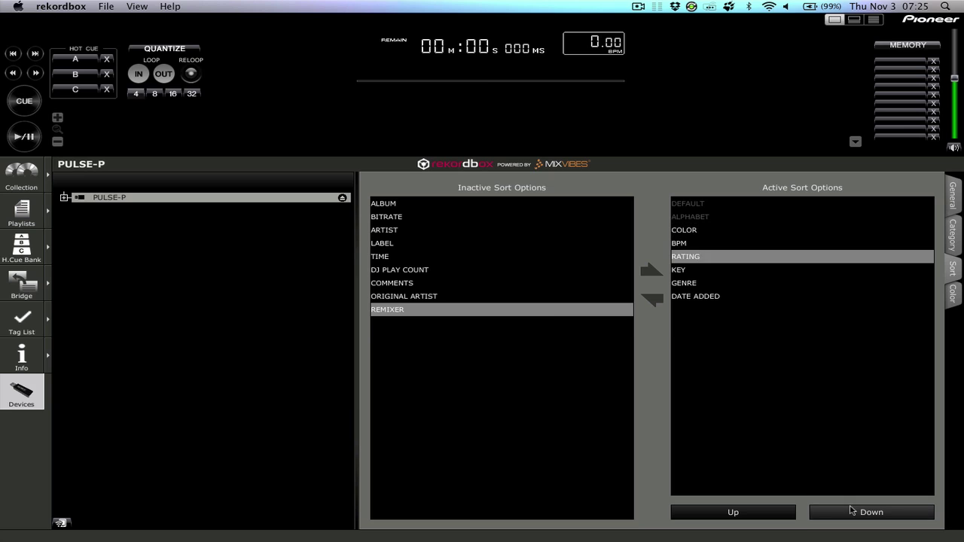
{"action": "left_click", "coordinate": [852, 511]}
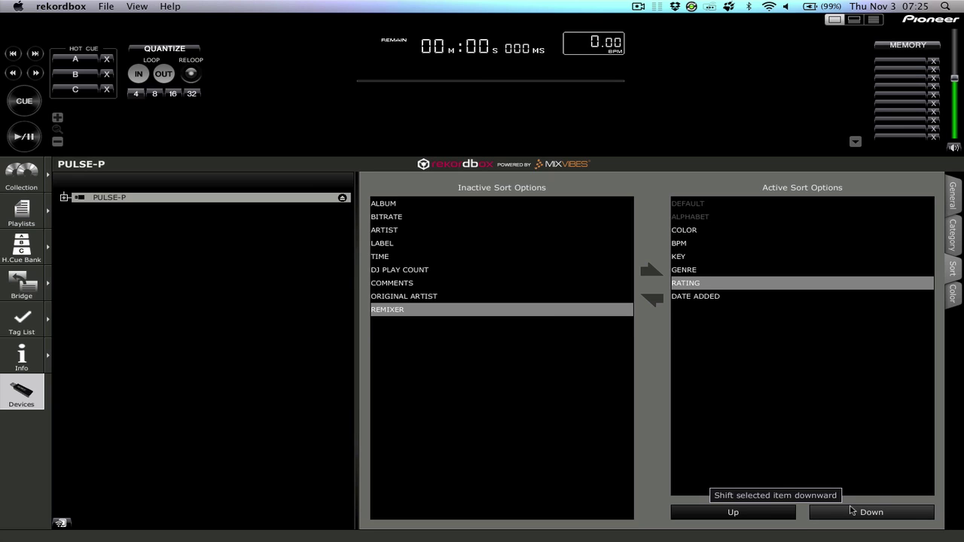
{"action": "left_click", "coordinate": [852, 511]}
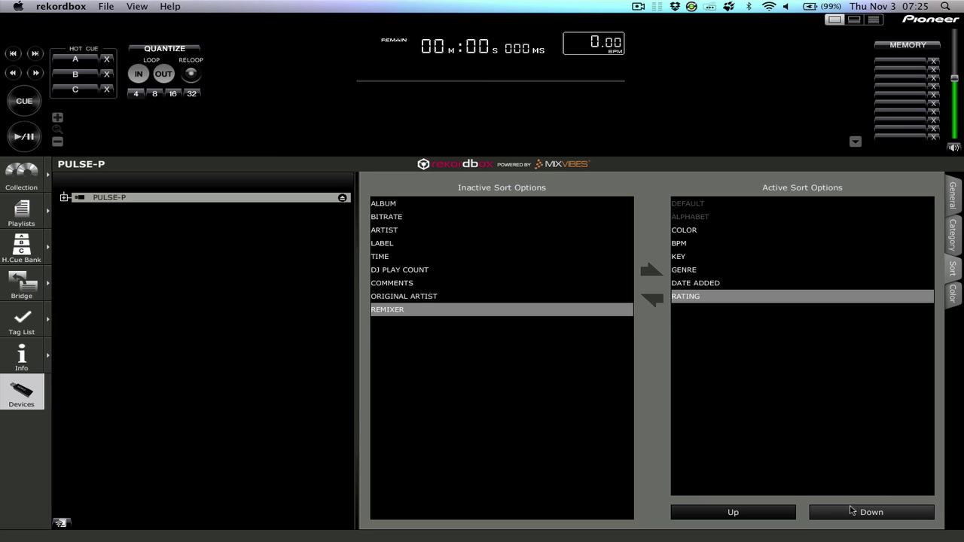
{"action": "left_click", "coordinate": [708, 283]}
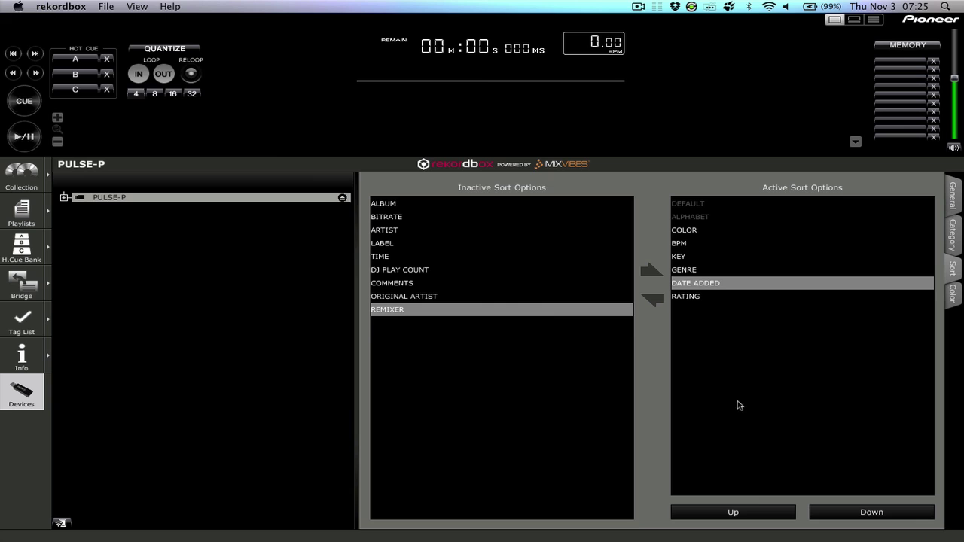
{"action": "left_click", "coordinate": [746, 512]}
{"action": "left_click", "coordinate": [746, 513]}
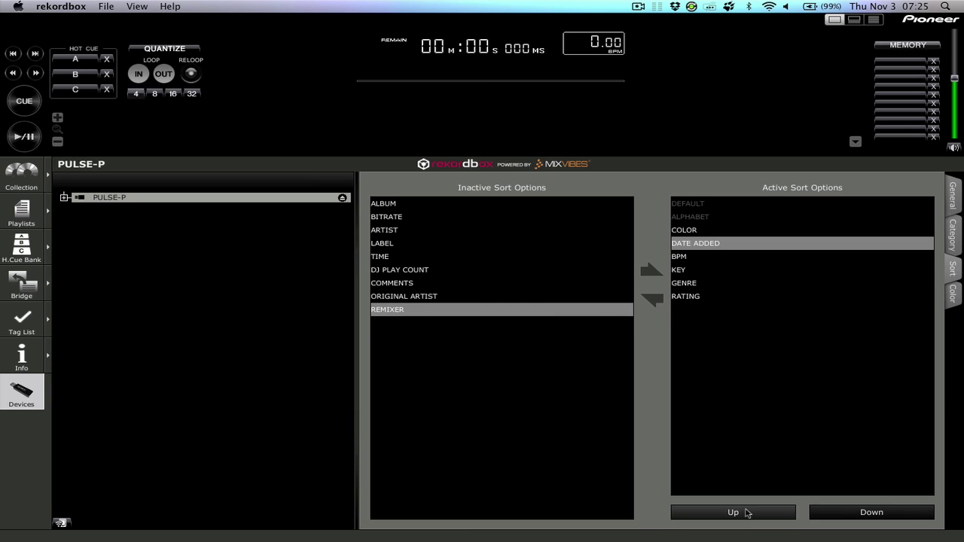
Step: Move BPM to the top of the sort order and Key below Genre
{"action": "left_click", "coordinate": [693, 269]}
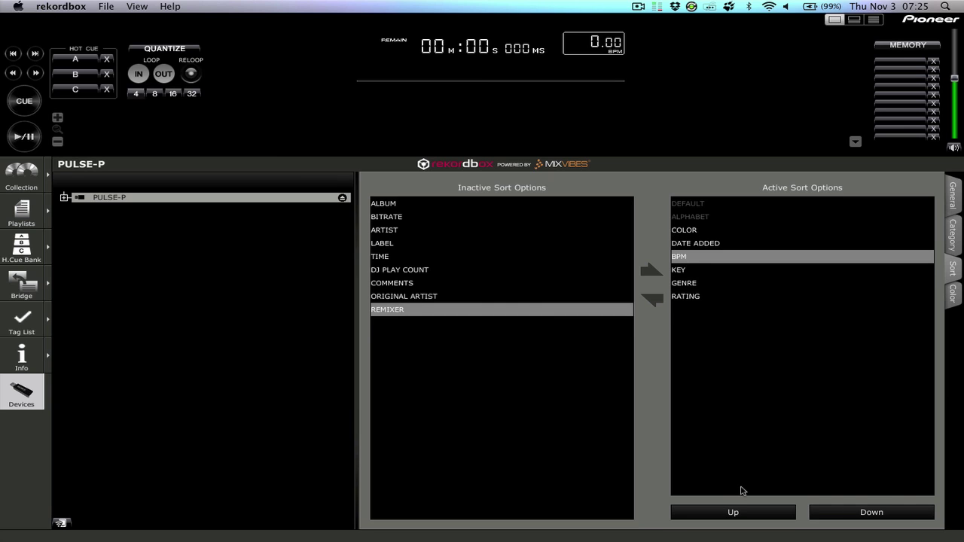
{"action": "left_click", "coordinate": [742, 512]}
{"action": "left_click", "coordinate": [742, 513]}
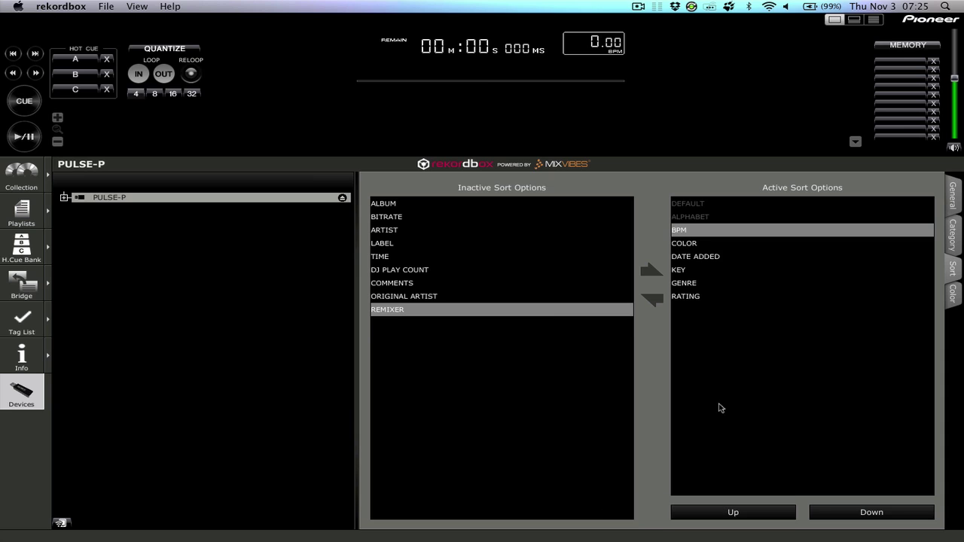
{"action": "left_click", "coordinate": [695, 271]}
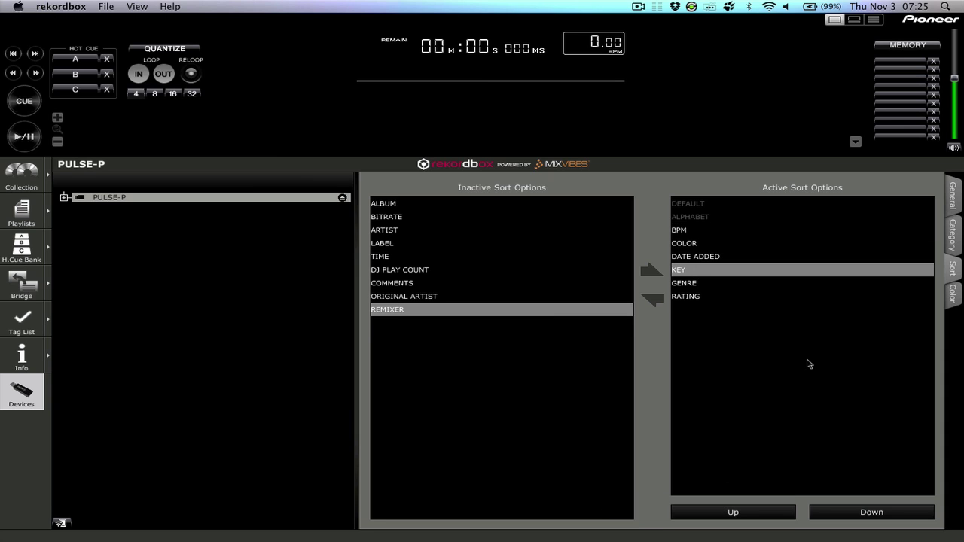
{"action": "left_click", "coordinate": [861, 512]}
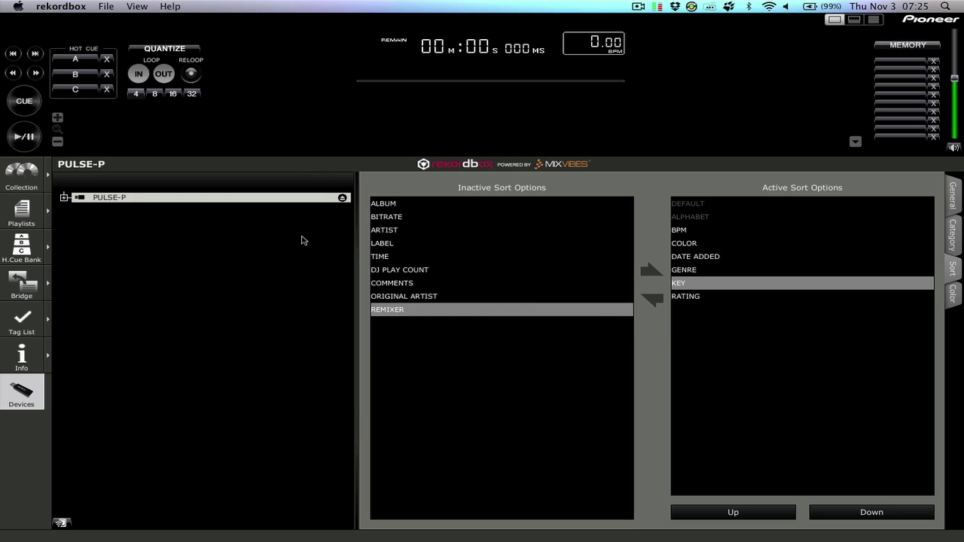
Step: Expand PULSE-P in the sidebar, confirm its browse categories, and return to its sort options
{"action": "left_click", "coordinate": [64, 197]}
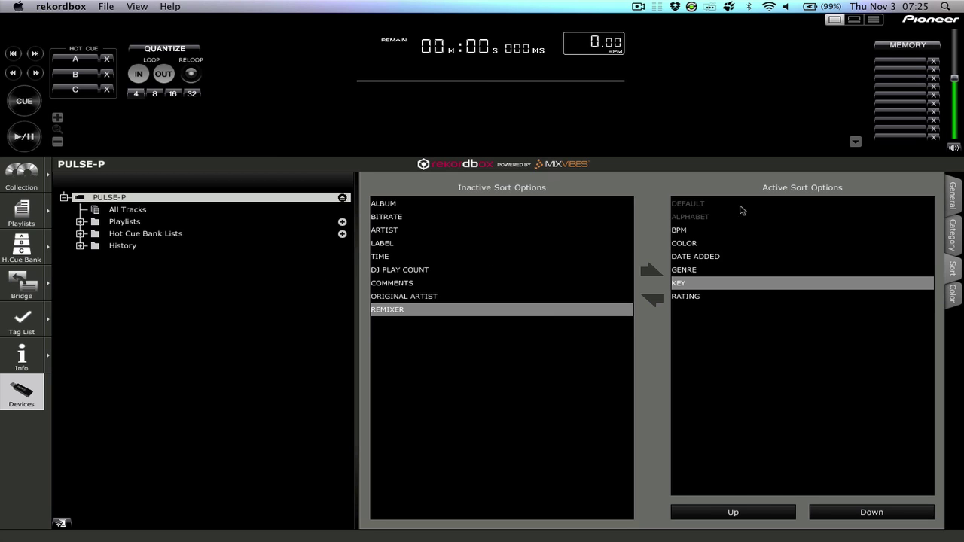
{"action": "left_click", "coordinate": [953, 226]}
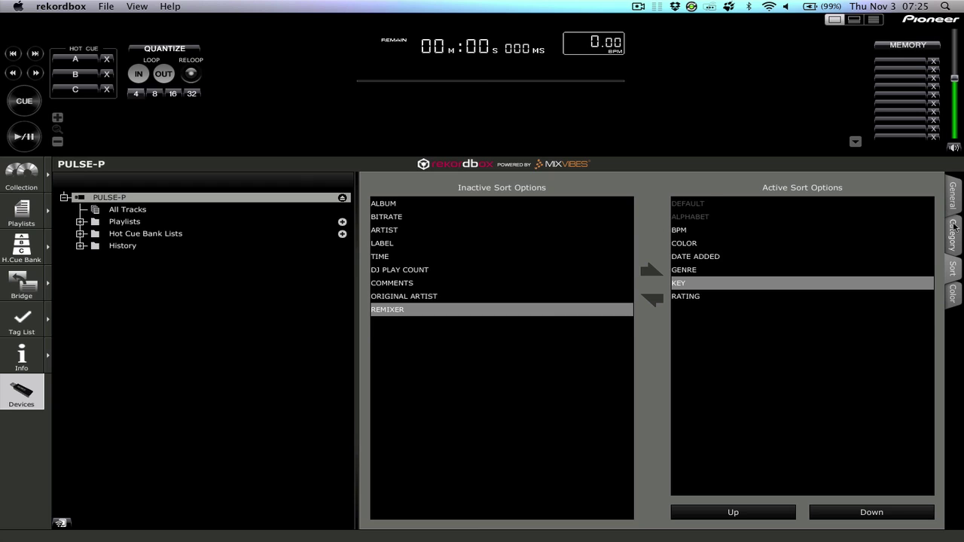
{"action": "left_click", "coordinate": [697, 335]}
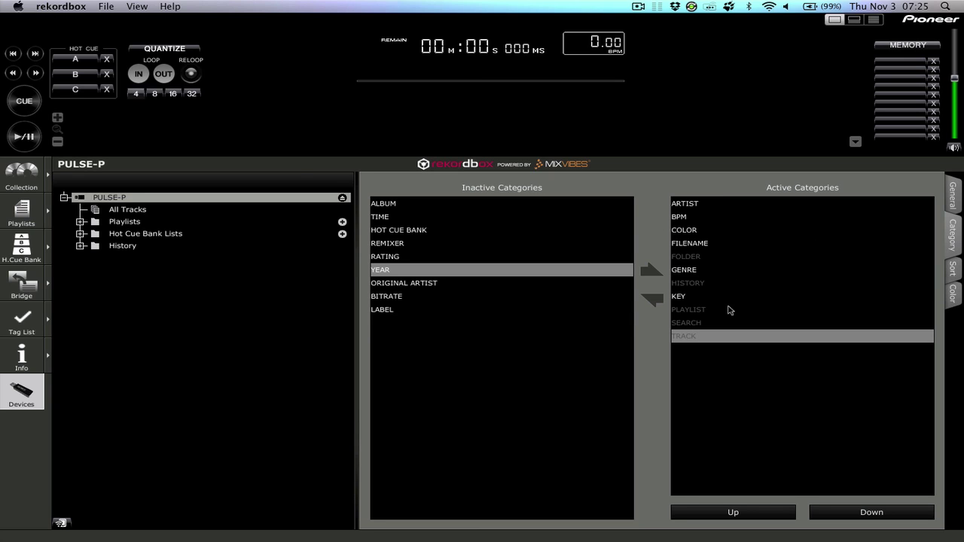
{"action": "left_click", "coordinate": [953, 269]}
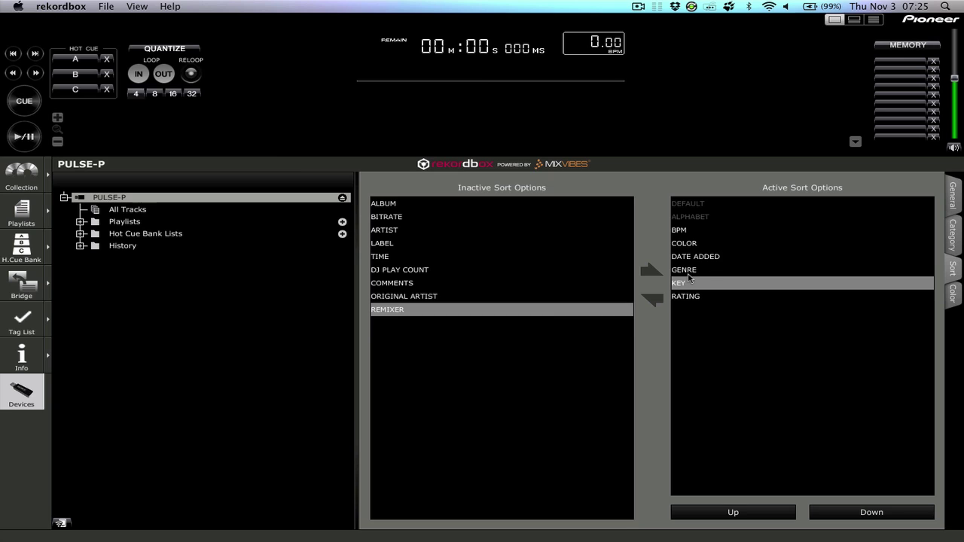
{"action": "left_click", "coordinate": [112, 8]}
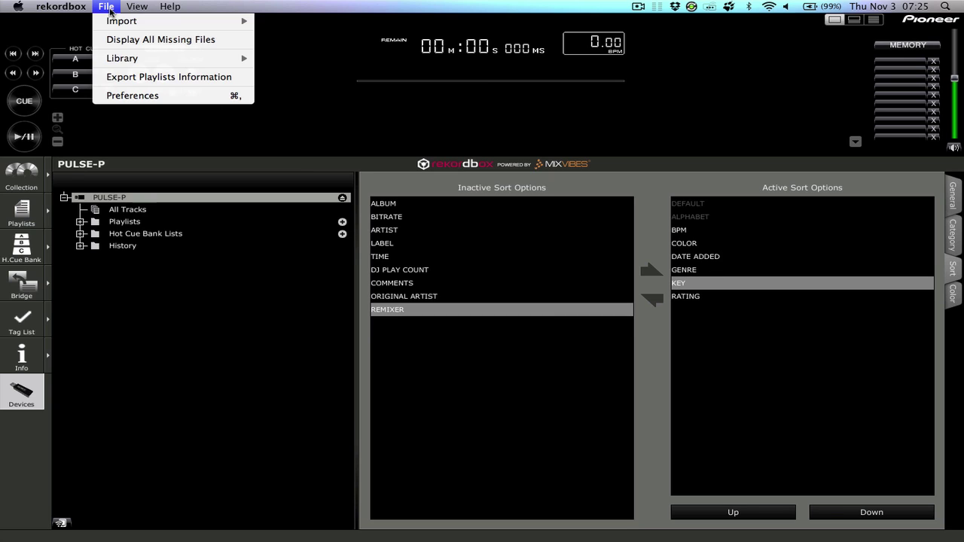
{"action": "left_click", "coordinate": [143, 94]}
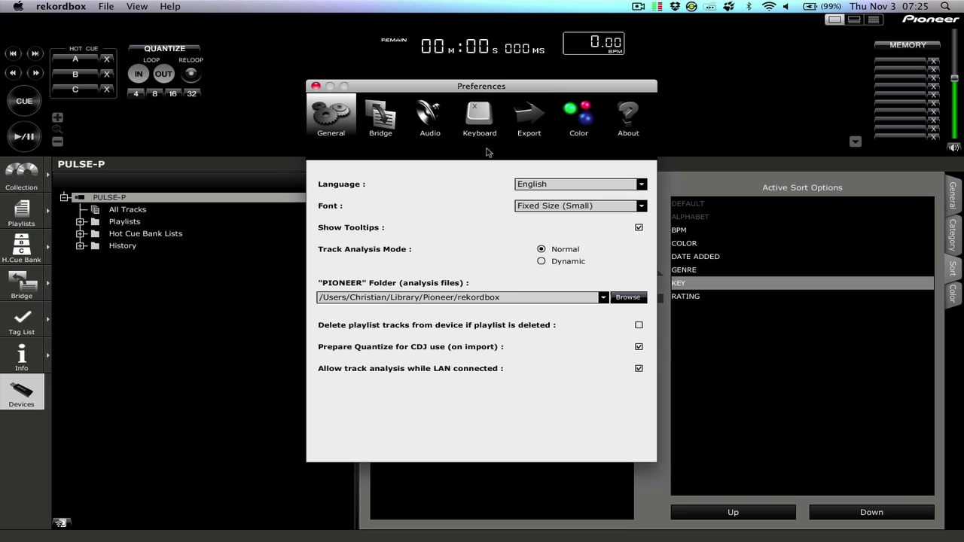
{"action": "left_click", "coordinate": [529, 117]}
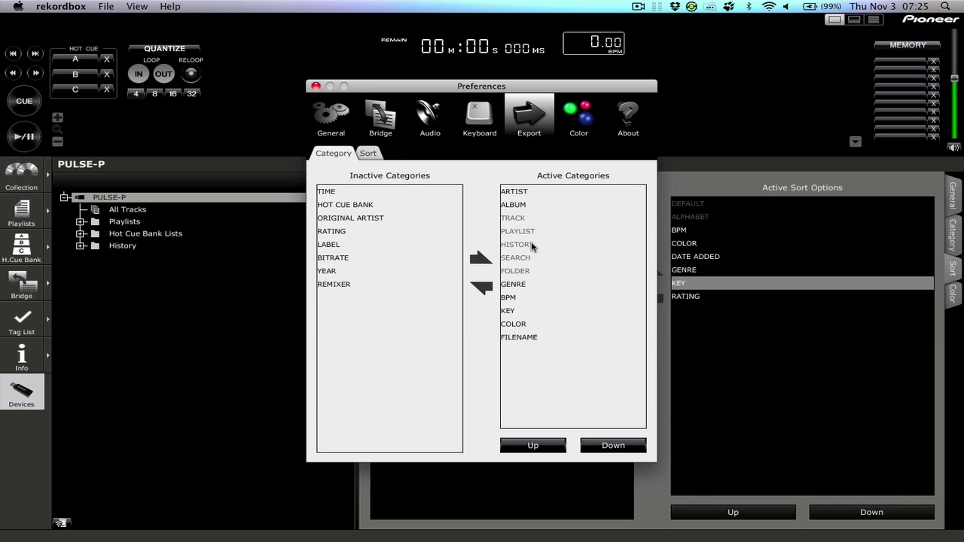
{"action": "left_click", "coordinate": [377, 154]}
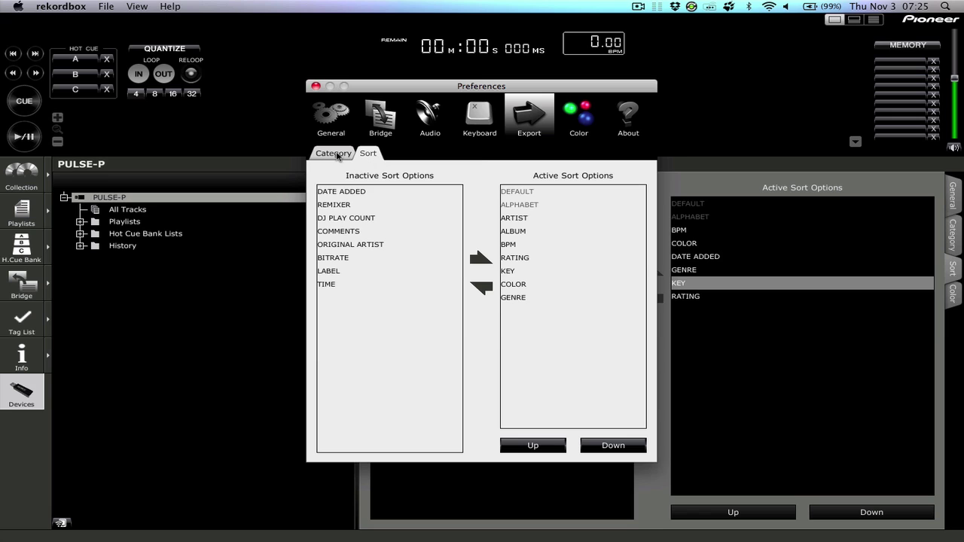
{"action": "left_click", "coordinate": [333, 153]}
{"action": "left_click", "coordinate": [374, 154]}
{"action": "left_click", "coordinate": [317, 86]}
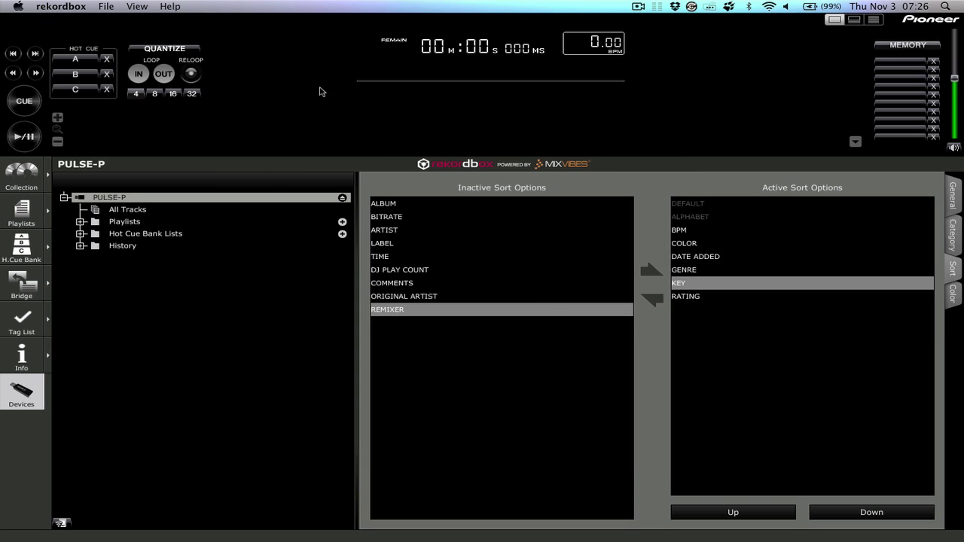